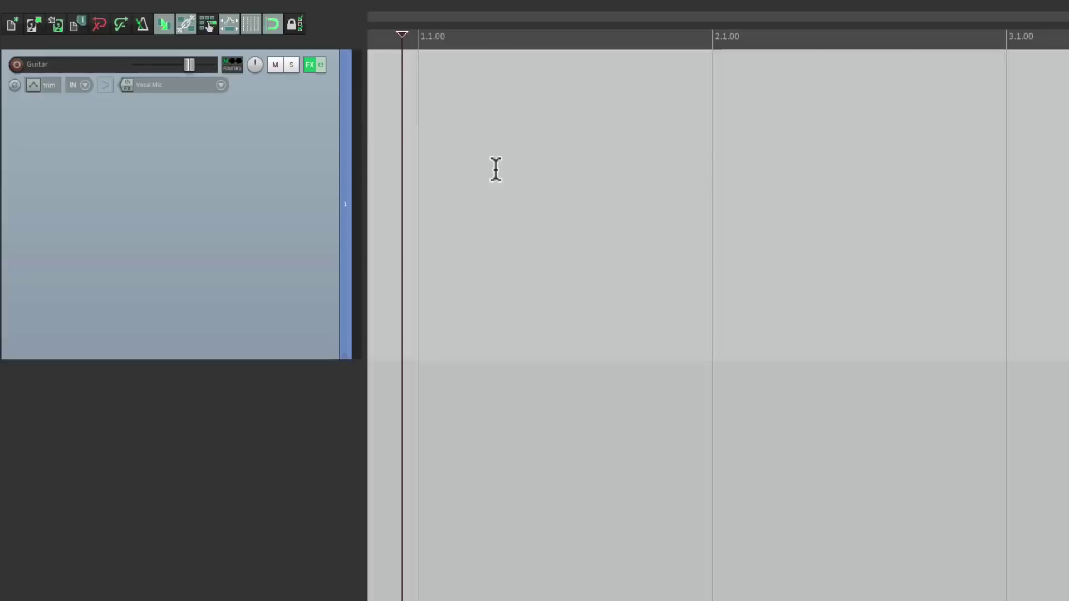
Set the Guitar track's input to Input: Mono > Guitar, turn on record monitoring, and arm it
{"action": "left_click", "coordinate": [221, 85]}
{"action": "mouse_move", "coordinate": [230, 97]}
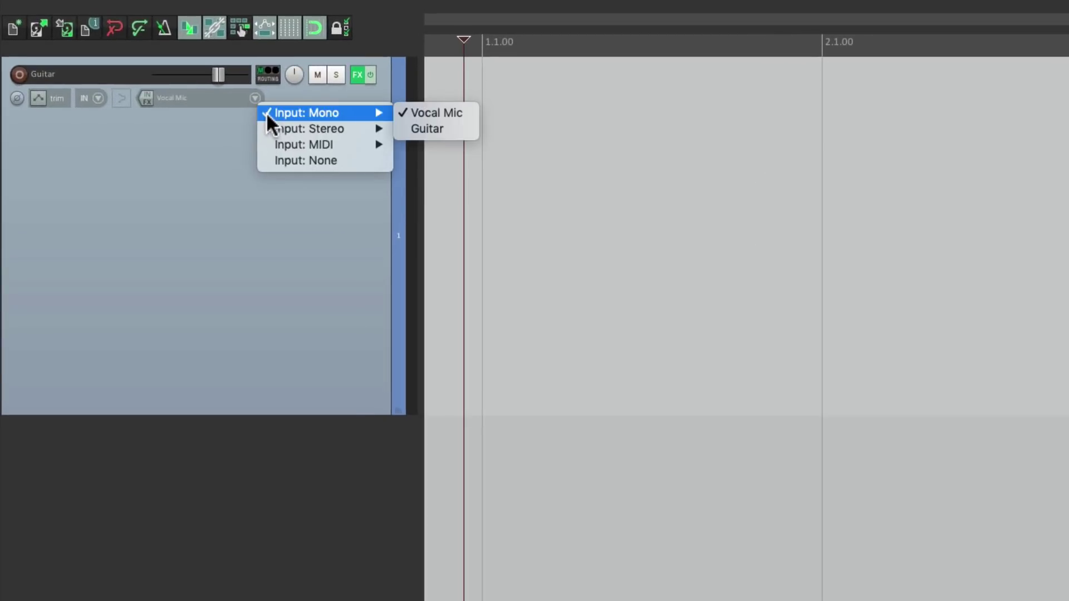
{"action": "left_click", "coordinate": [473, 125]}
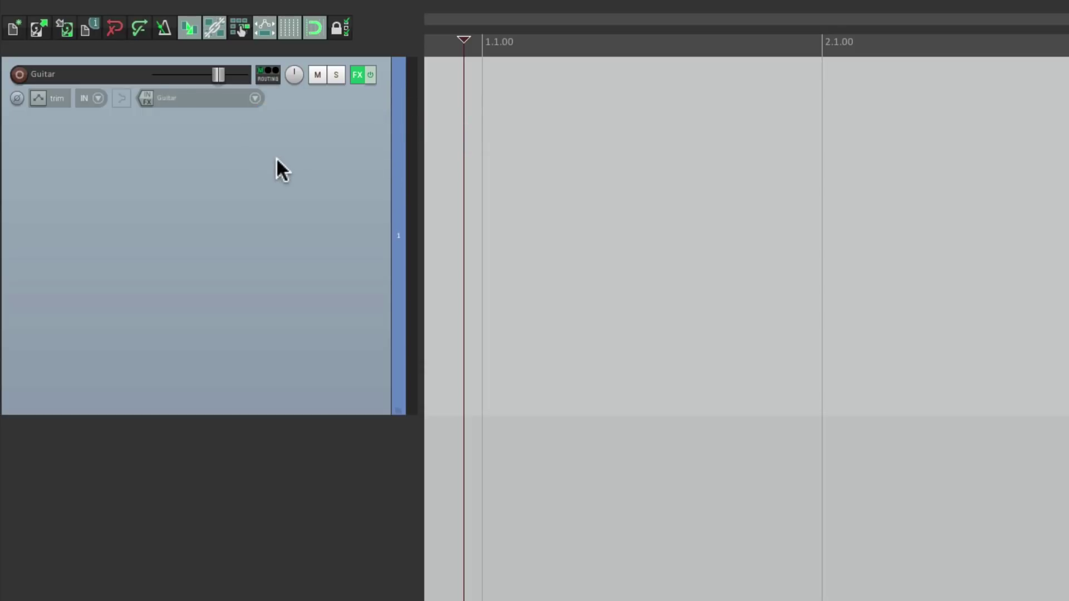
{"action": "left_click", "coordinate": [126, 98]}
{"action": "left_click", "coordinate": [23, 74]}
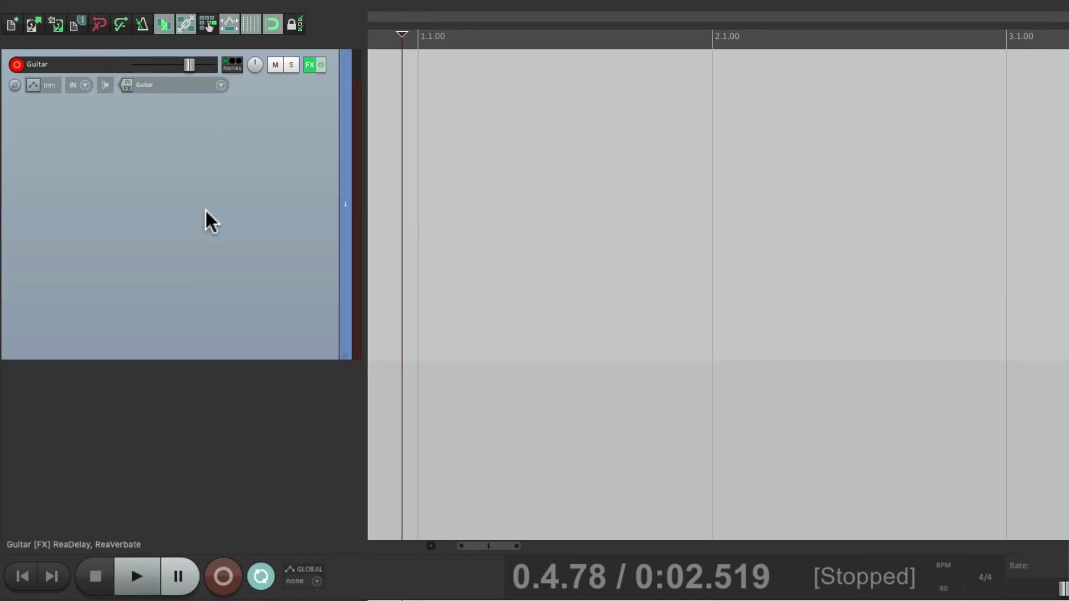
Record a roughly two-bar guitar take, 01-Guitar-181203_1505.wav, then stop the transport
{"action": "key", "text": "ctrl+r"}
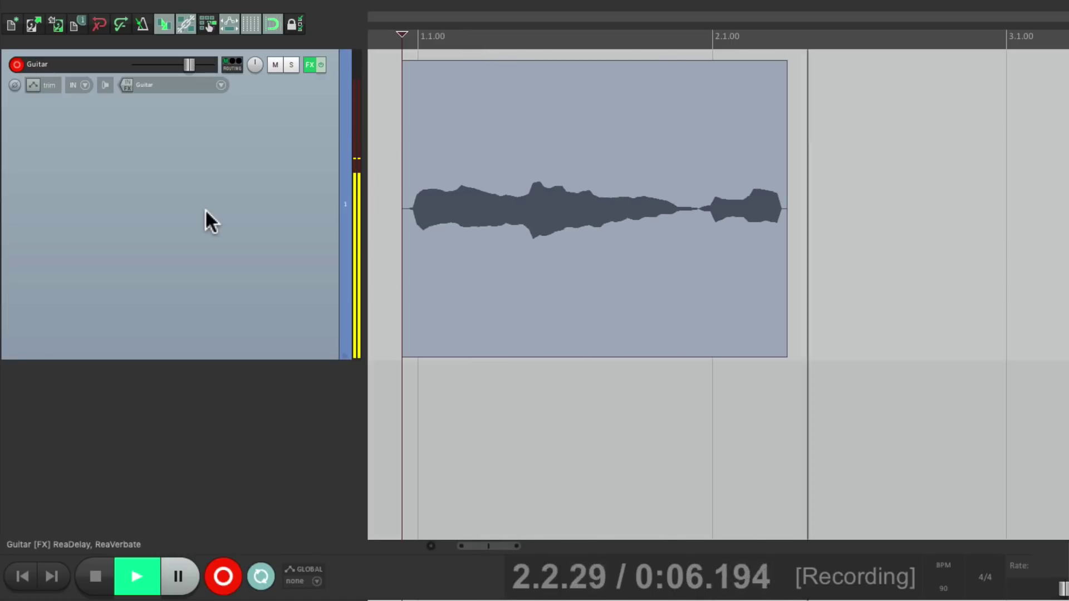
{"action": "key", "text": "space"}
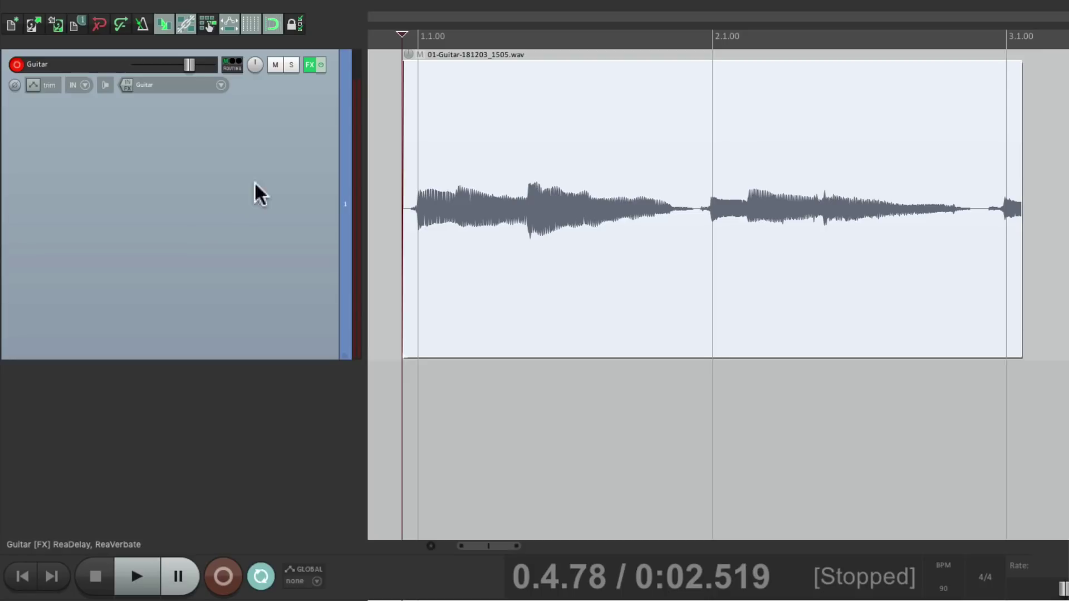
{"action": "left_click", "coordinate": [307, 69]}
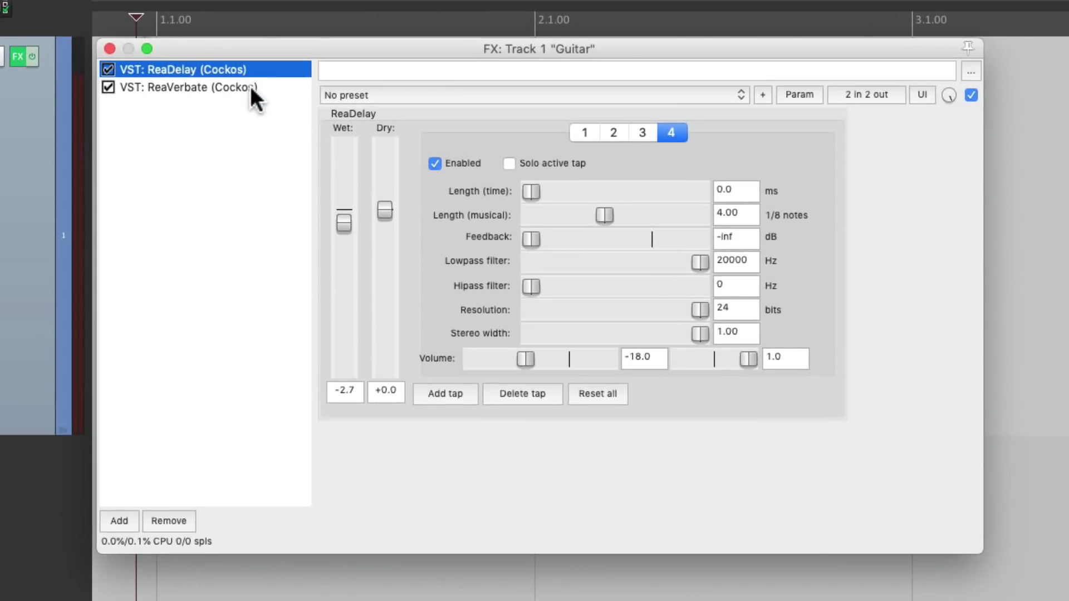
{"action": "left_click", "coordinate": [109, 49]}
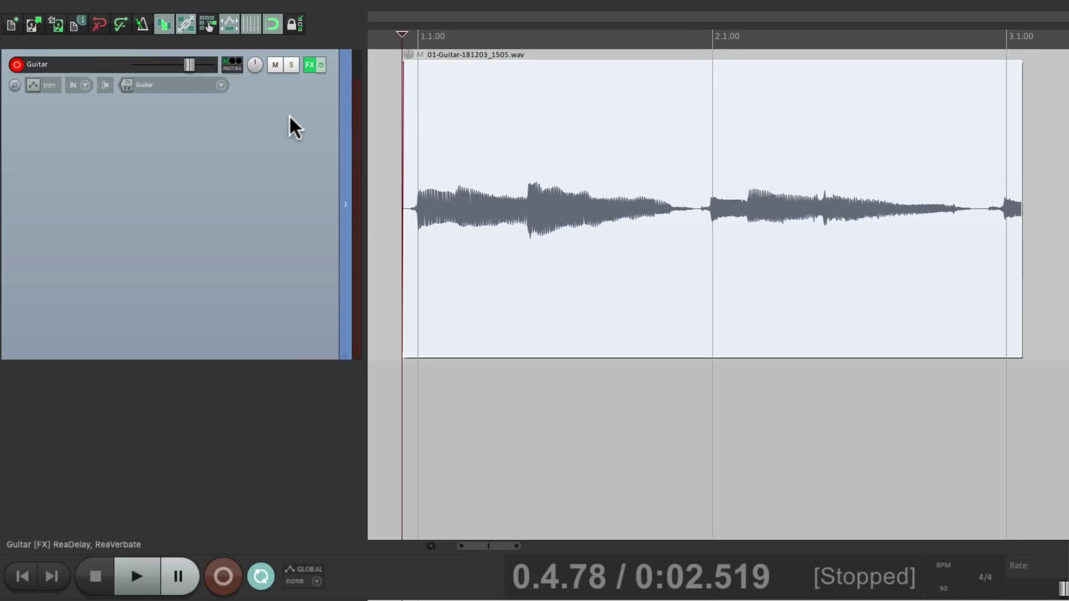
{"action": "left_click", "coordinate": [320, 65]}
{"action": "key", "text": "space"}
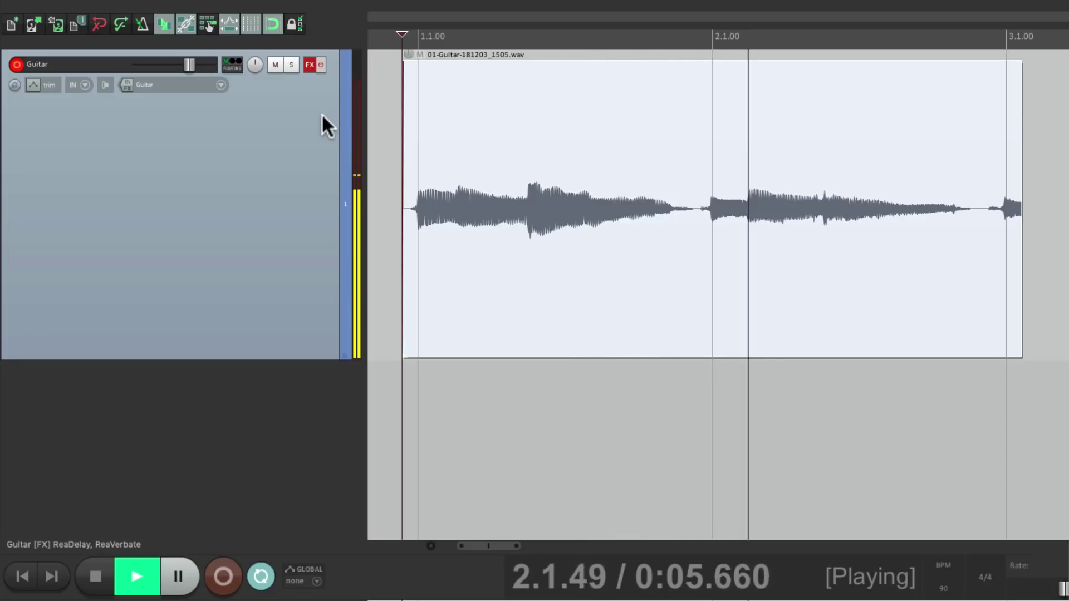
{"action": "key", "text": "space"}
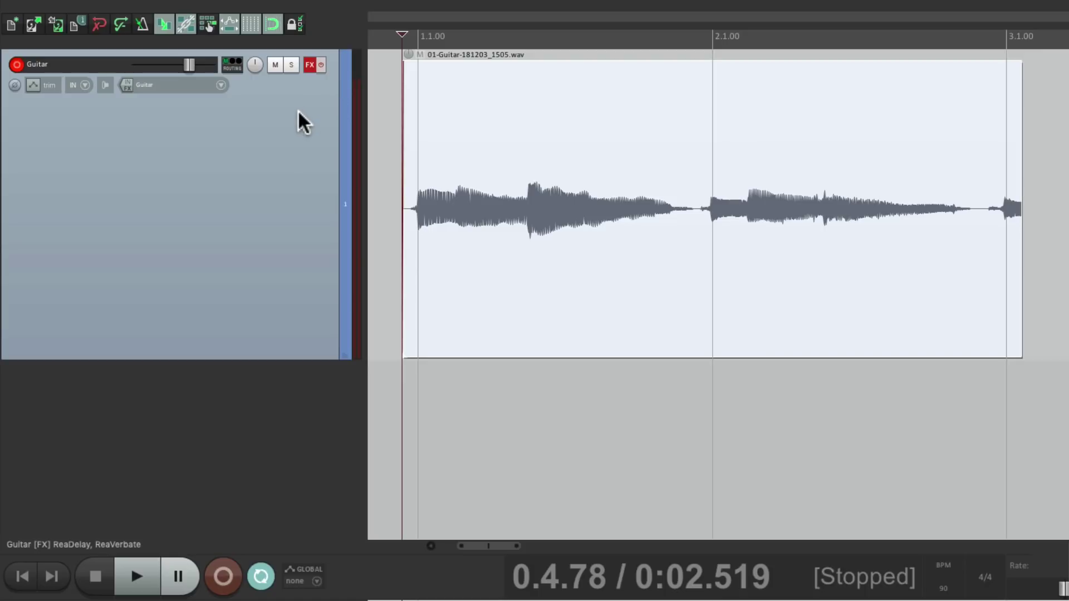
{"action": "left_click", "coordinate": [320, 65]}
{"action": "key", "text": "space"}
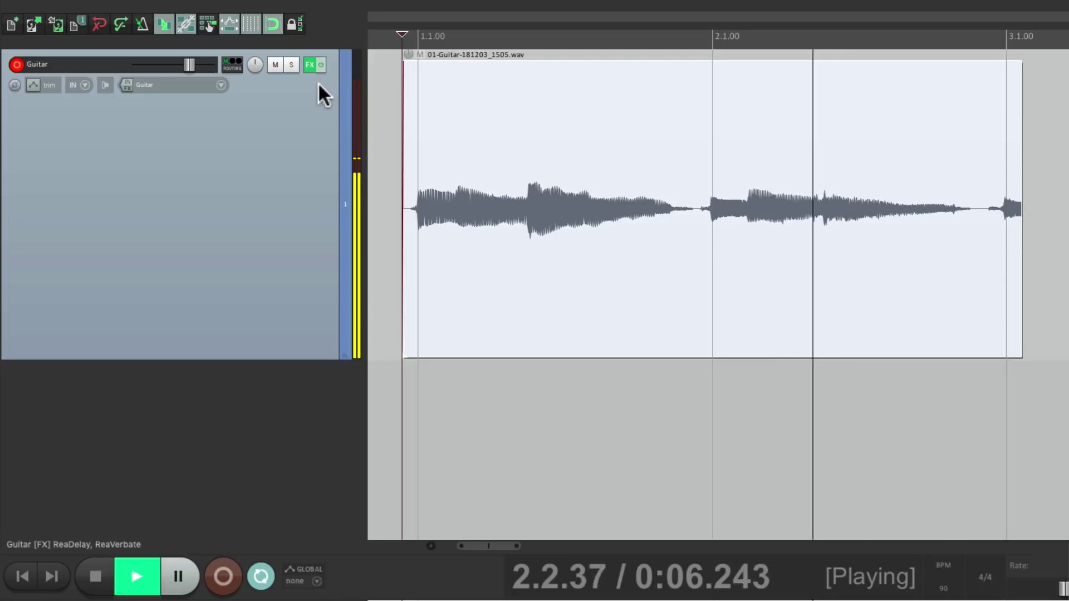
{"action": "key", "text": "space"}
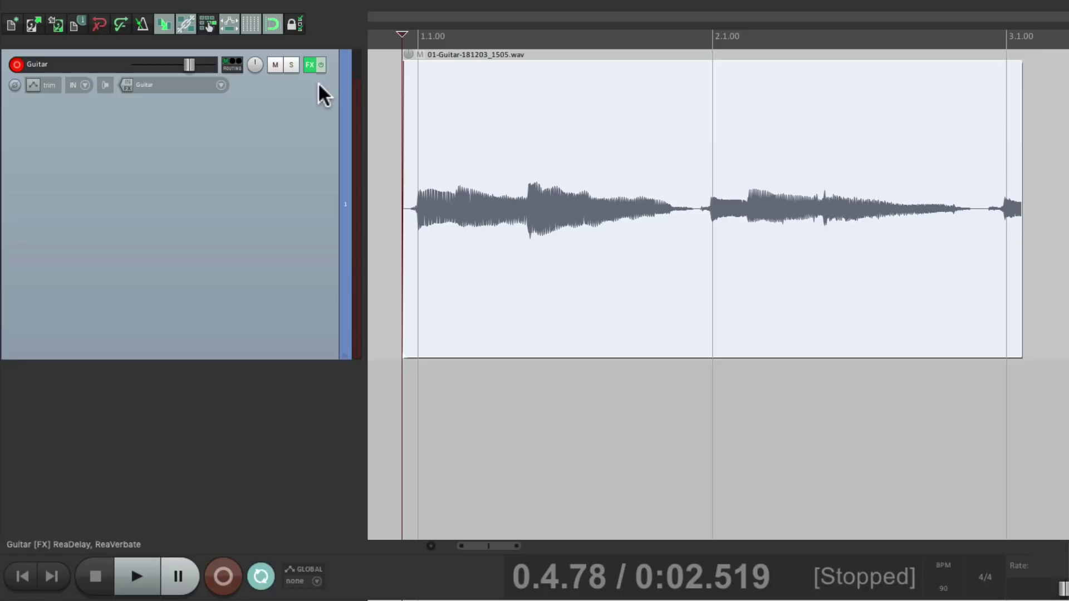
Switch the Guitar track's record mode to Record: output (mono) and select the track
{"action": "left_click", "coordinate": [86, 85]}
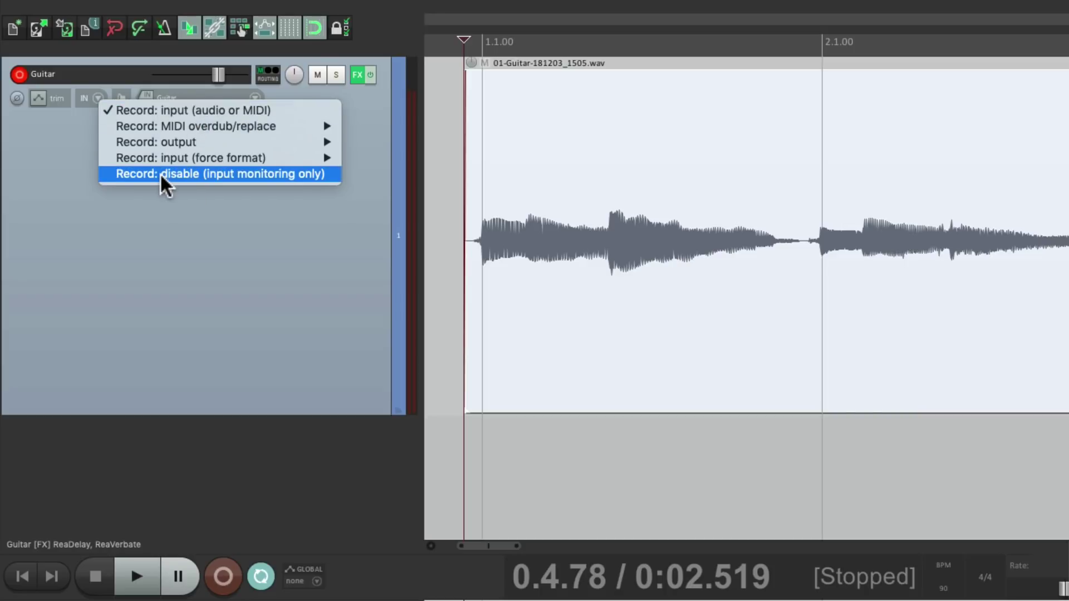
{"action": "mouse_move", "coordinate": [156, 126]}
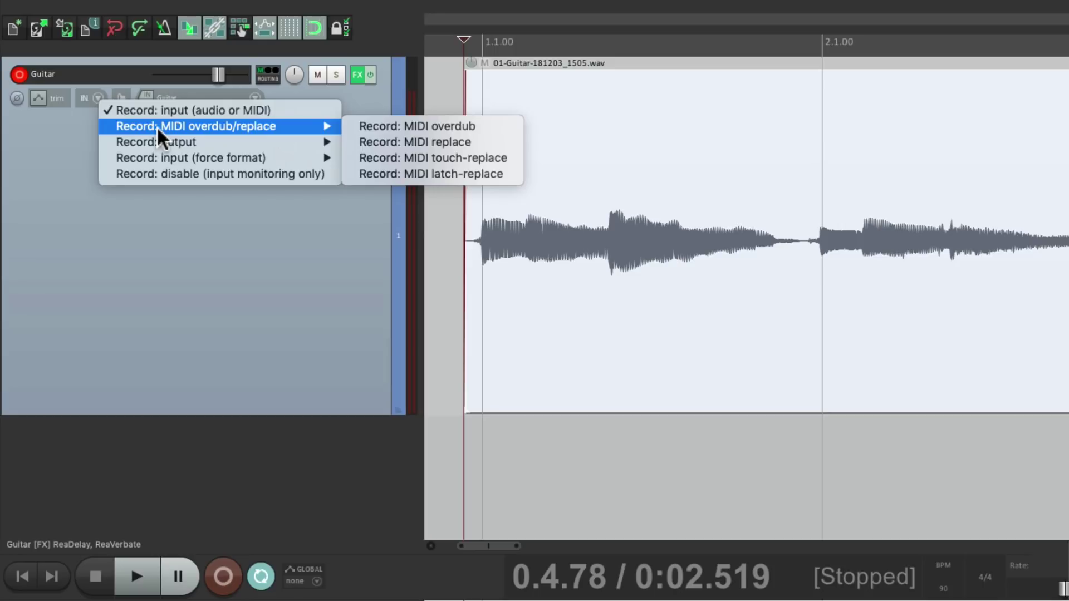
{"action": "mouse_move", "coordinate": [125, 141]}
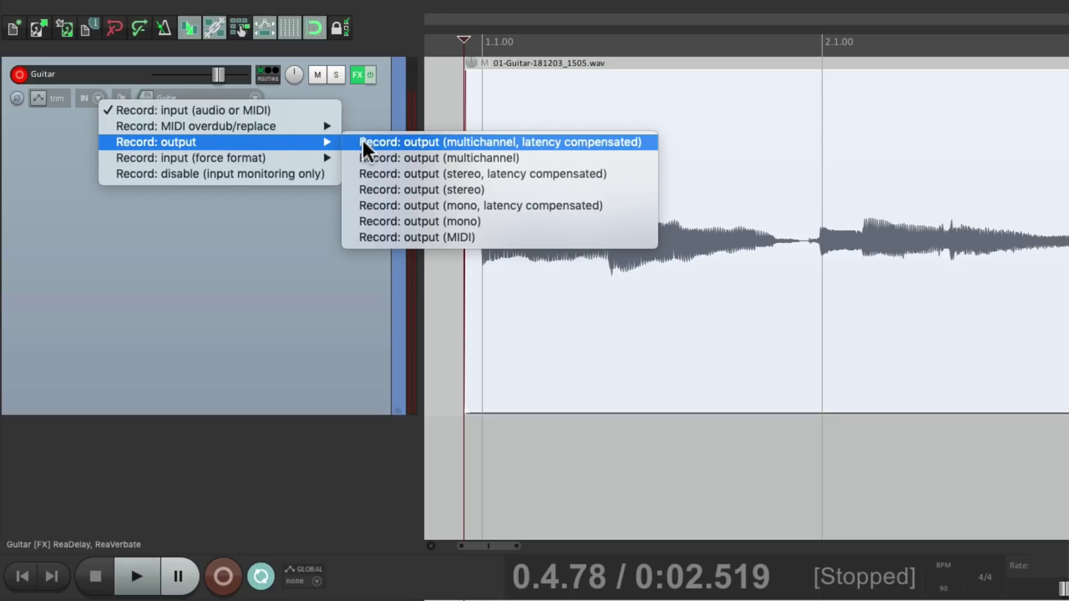
{"action": "left_click", "coordinate": [359, 220]}
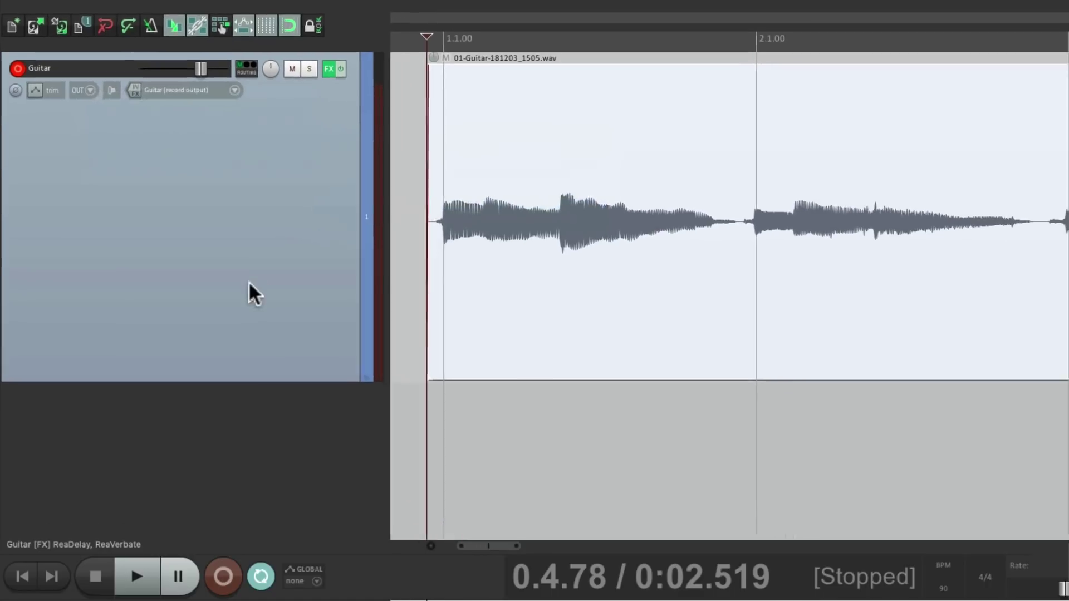
{"action": "left_click", "coordinate": [318, 172]}
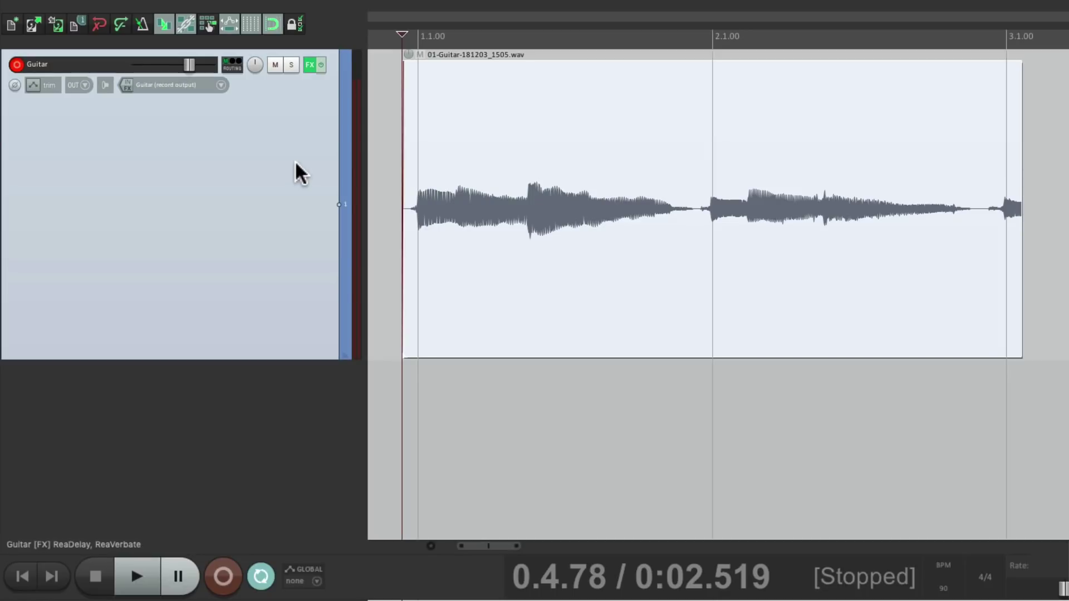
Delete the earlier take and record a new output take, 01-Guitar-181203_1508.wav
{"action": "key", "text": "Delete"}
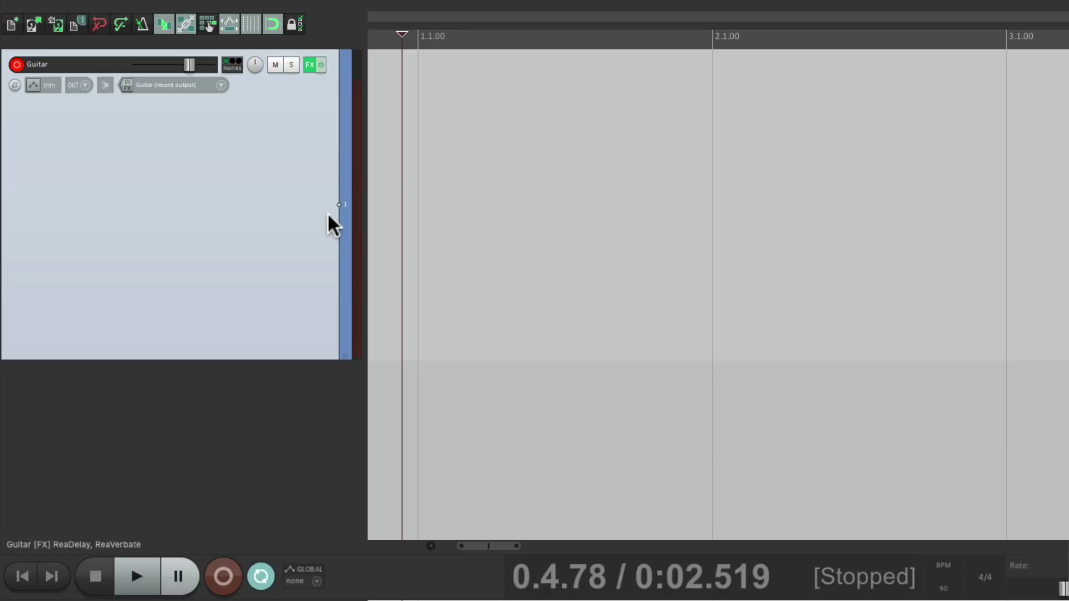
{"action": "key", "text": "ctrl+r"}
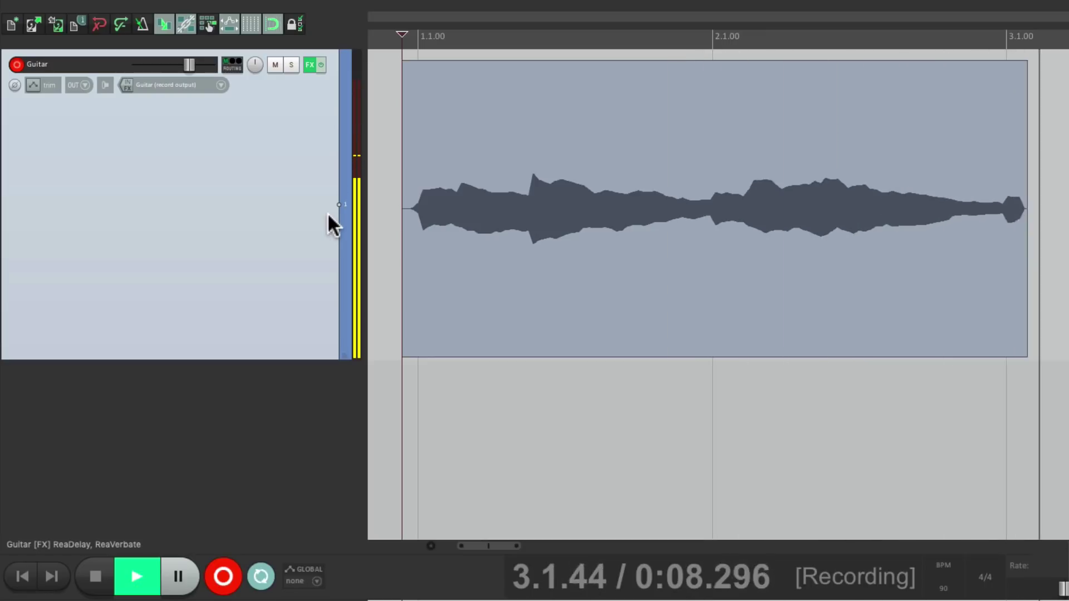
{"action": "key", "text": "space"}
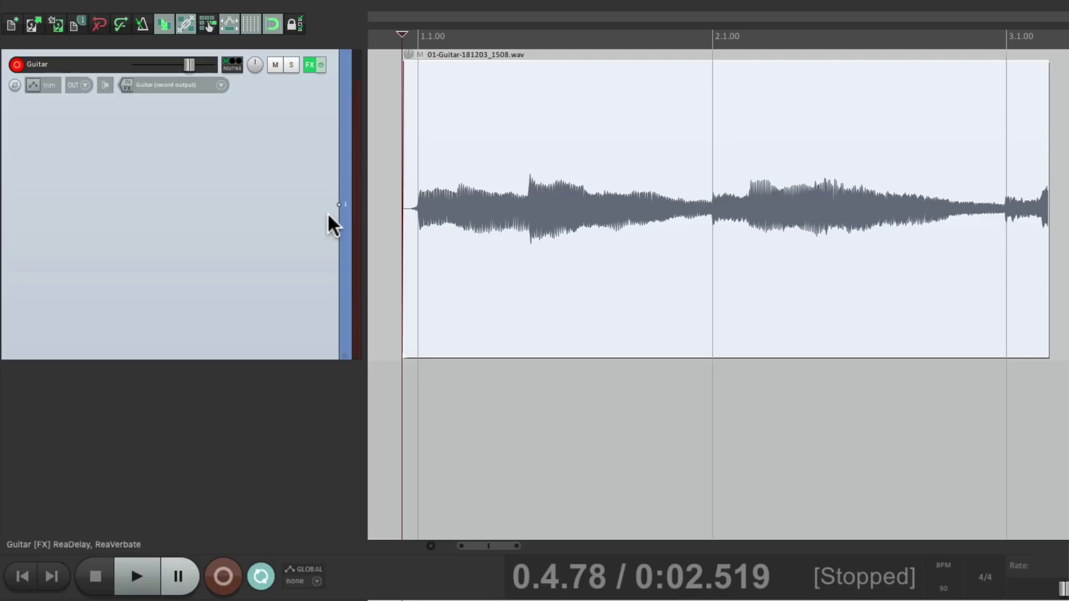
Disarm the Guitar track, bypass its effects, and play back the new take
{"action": "left_click", "coordinate": [21, 64]}
{"action": "left_click", "coordinate": [320, 65]}
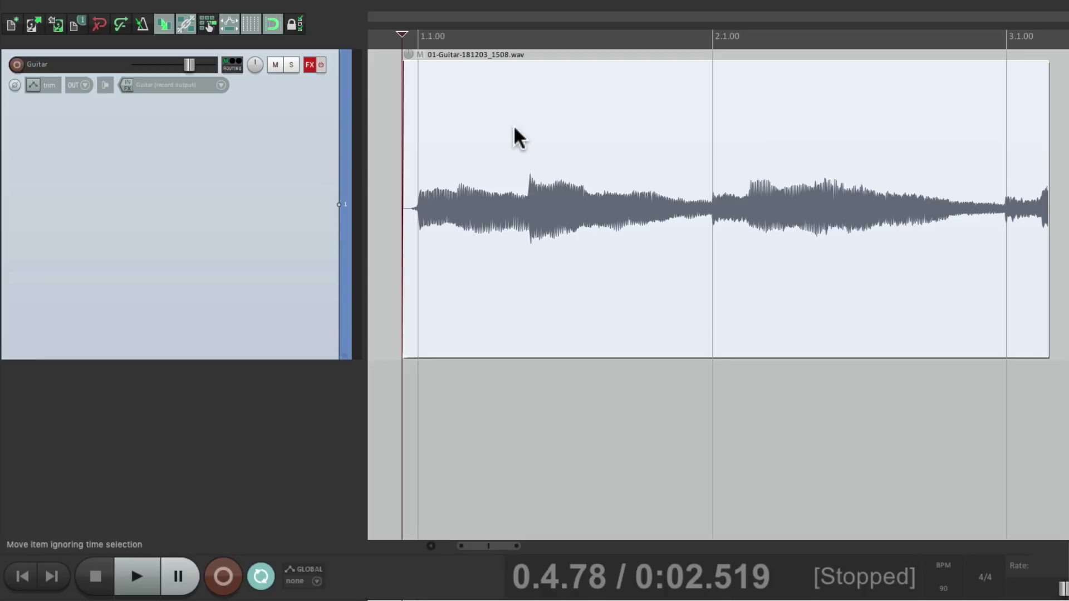
{"action": "key", "text": "space"}
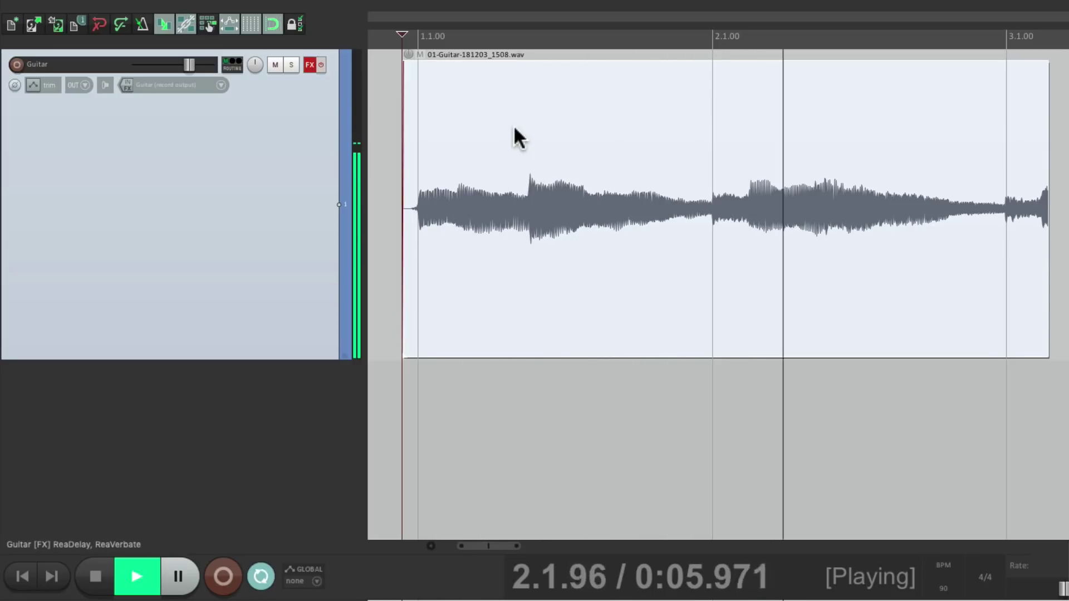
{"action": "key", "text": "space"}
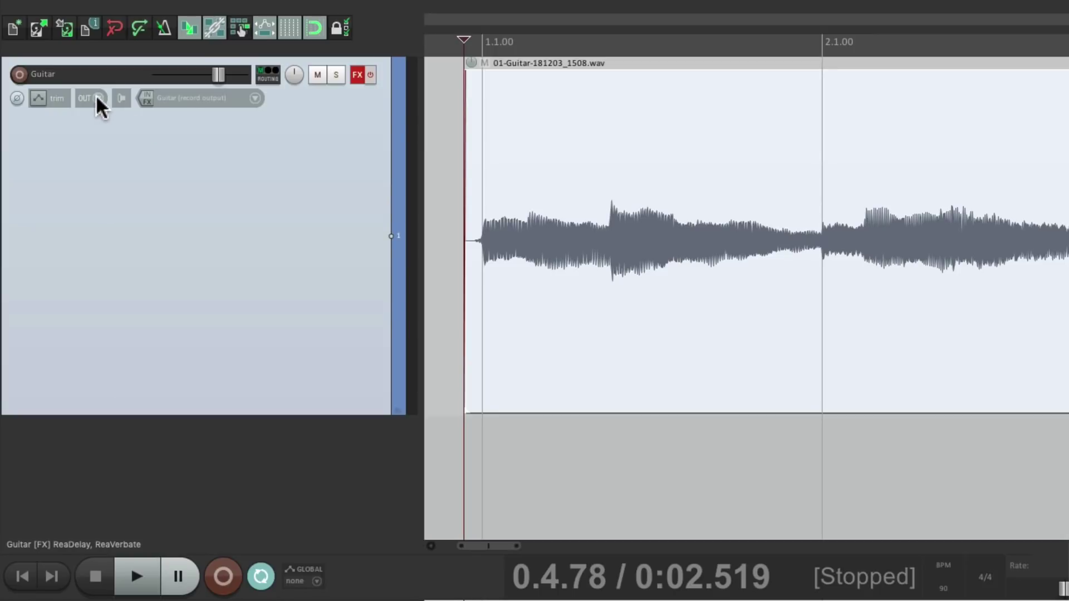
Change the record mode to Record: output (stereo) and delete the mono output take
{"action": "left_click", "coordinate": [95, 96]}
{"action": "mouse_move", "coordinate": [106, 141]}
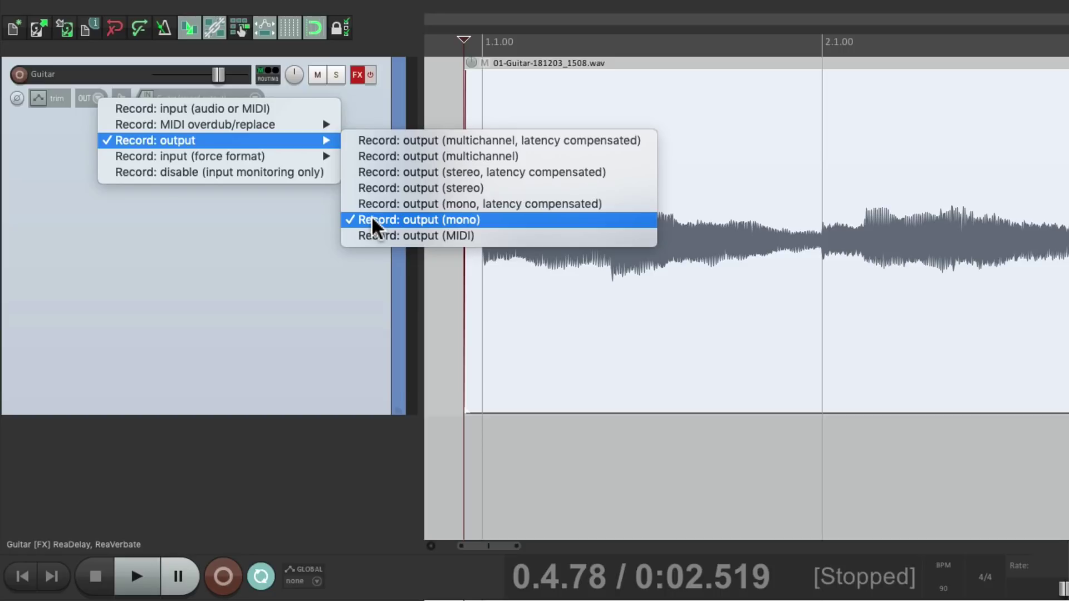
{"action": "left_click", "coordinate": [356, 188]}
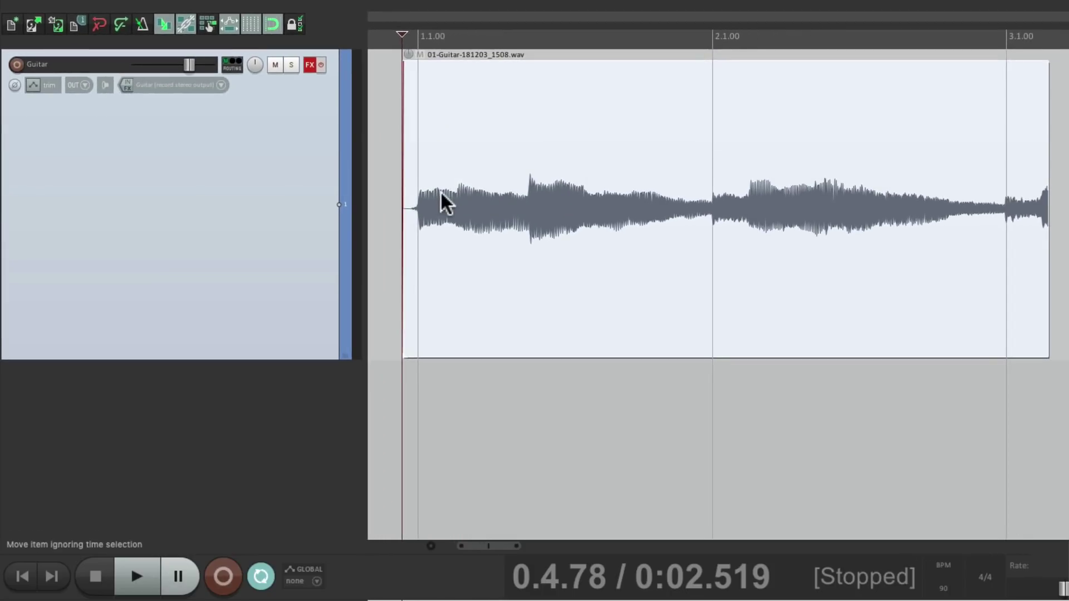
{"action": "key", "text": "Delete"}
Re-enable the track's effects, arm it, and record stereo take 01-Guitar-181203_1509.wav
{"action": "left_click", "coordinate": [321, 64]}
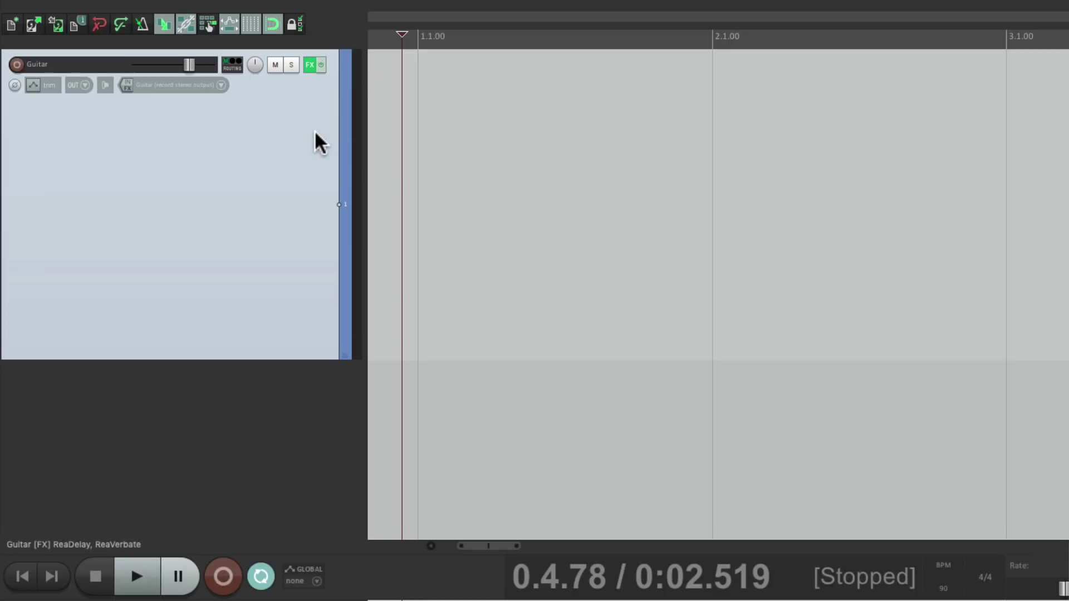
{"action": "left_click", "coordinate": [16, 64]}
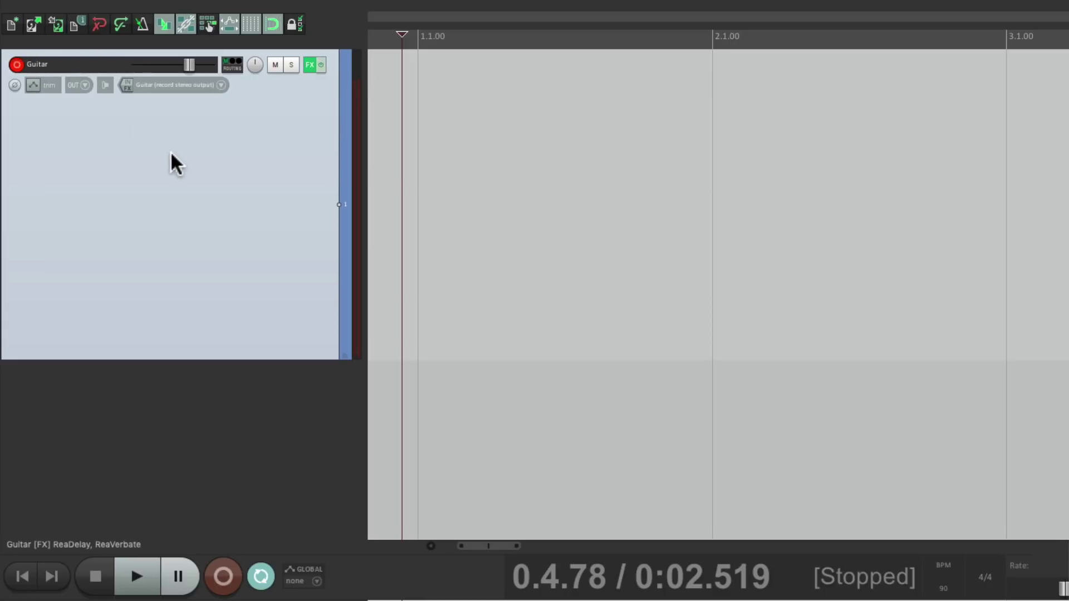
{"action": "key", "text": "ctrl+r"}
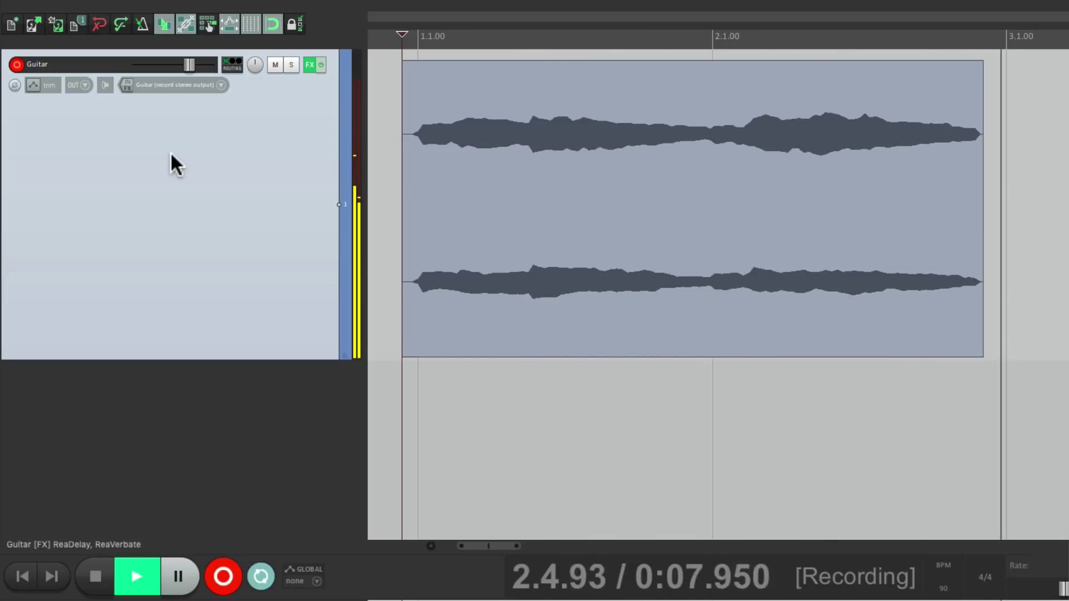
{"action": "key", "text": "space"}
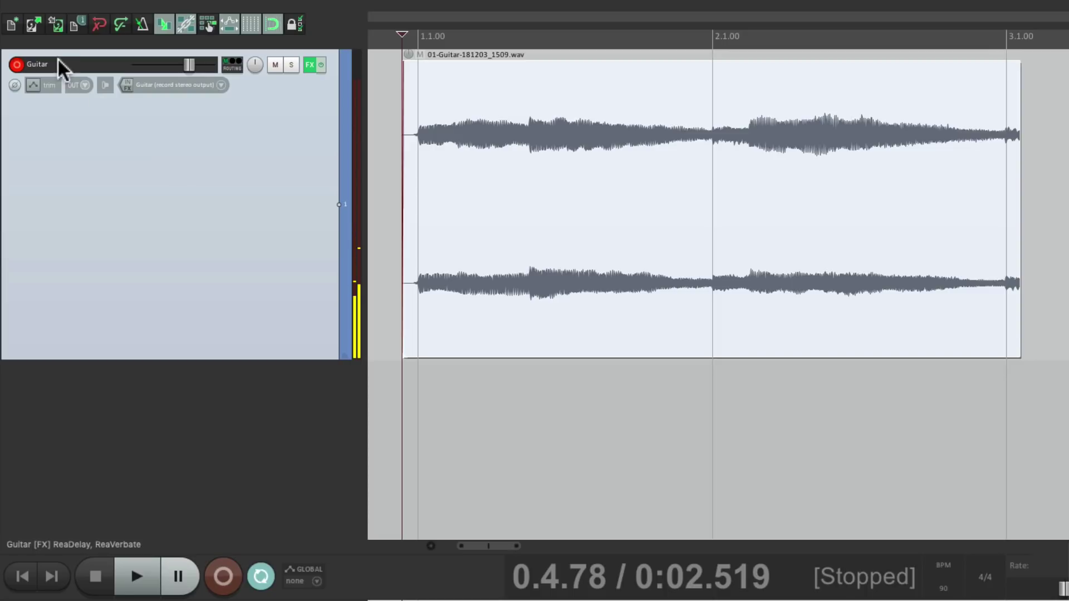
Disarm, audition the take with effects bypassed, re-enable ReaDelay and ReaVerbate, then delete it
{"action": "left_click", "coordinate": [18, 64]}
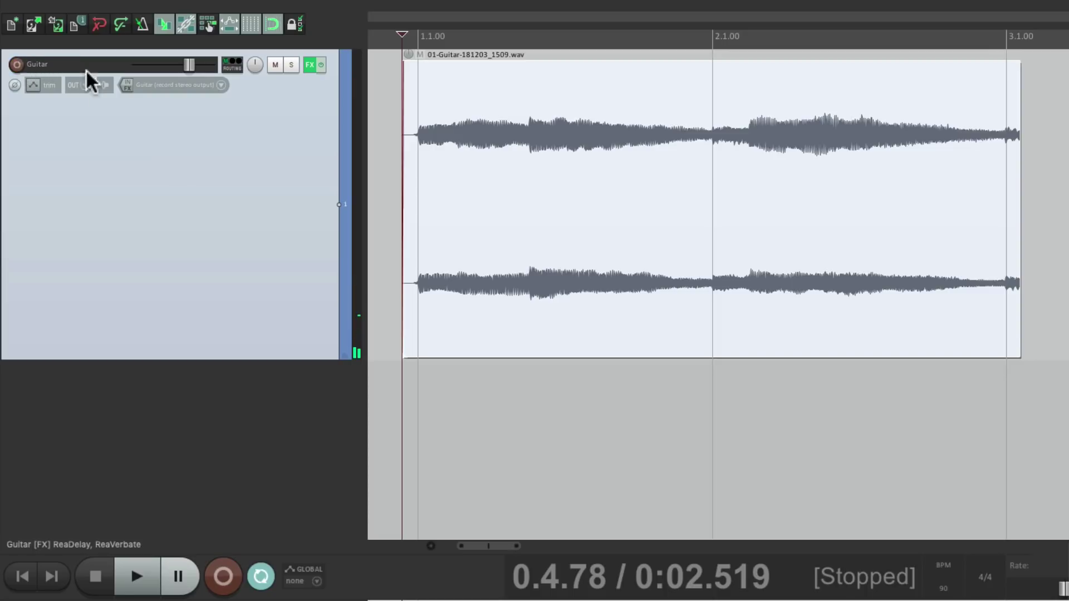
{"action": "left_click", "coordinate": [321, 64]}
{"action": "key", "text": "space"}
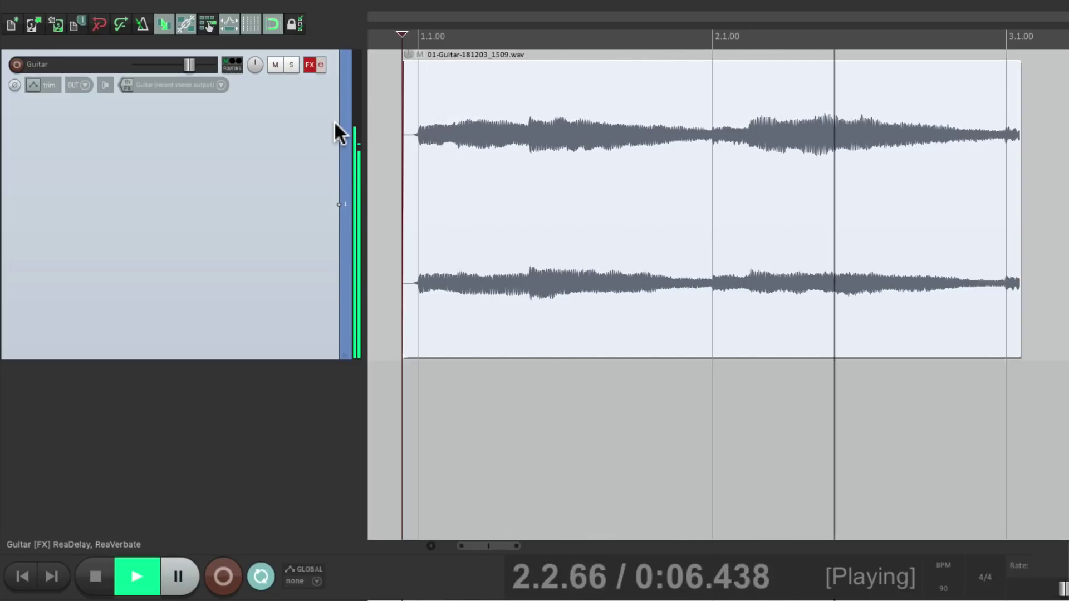
{"action": "key", "text": "space"}
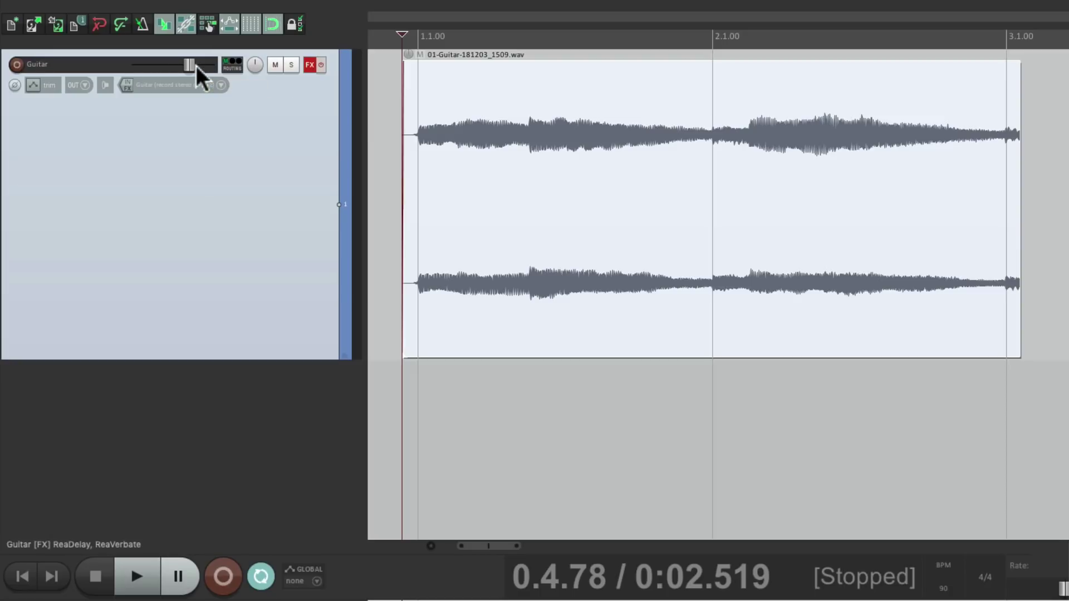
{"action": "left_click", "coordinate": [322, 63]}
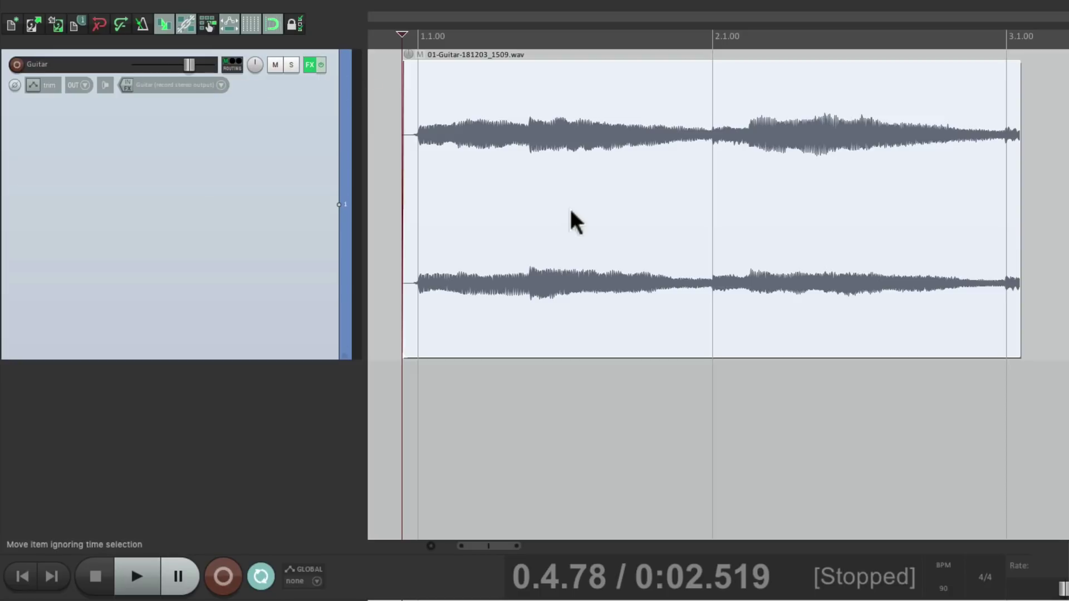
{"action": "key", "text": "Delete"}
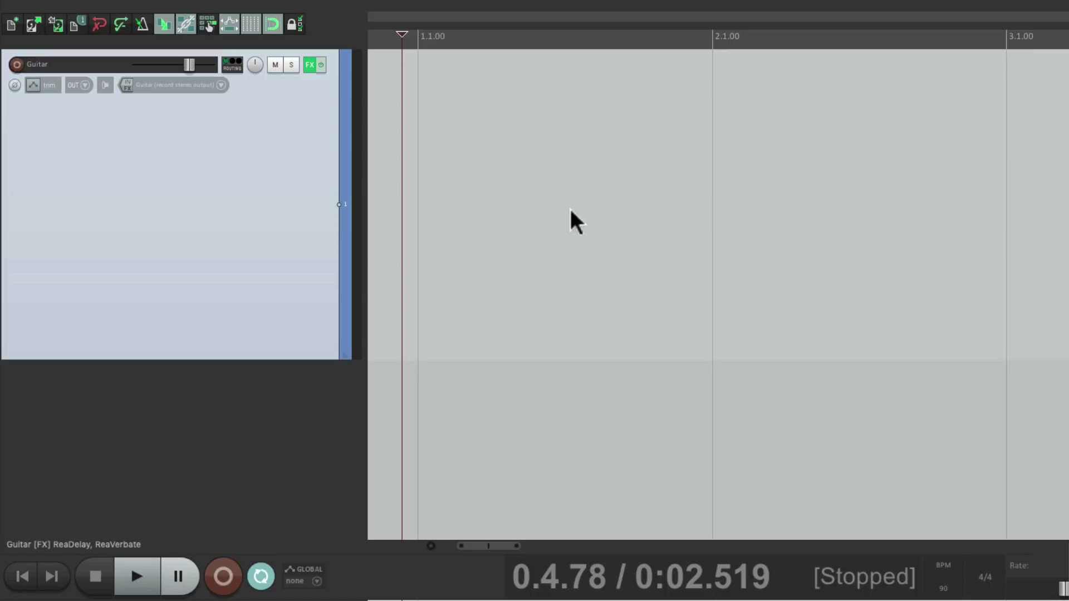
Arm the Guitar track and record take 01-Guitar-181203_1510.wav while pulling its fader down
{"action": "left_click", "coordinate": [12, 65]}
{"action": "key", "text": "ctrl+r"}
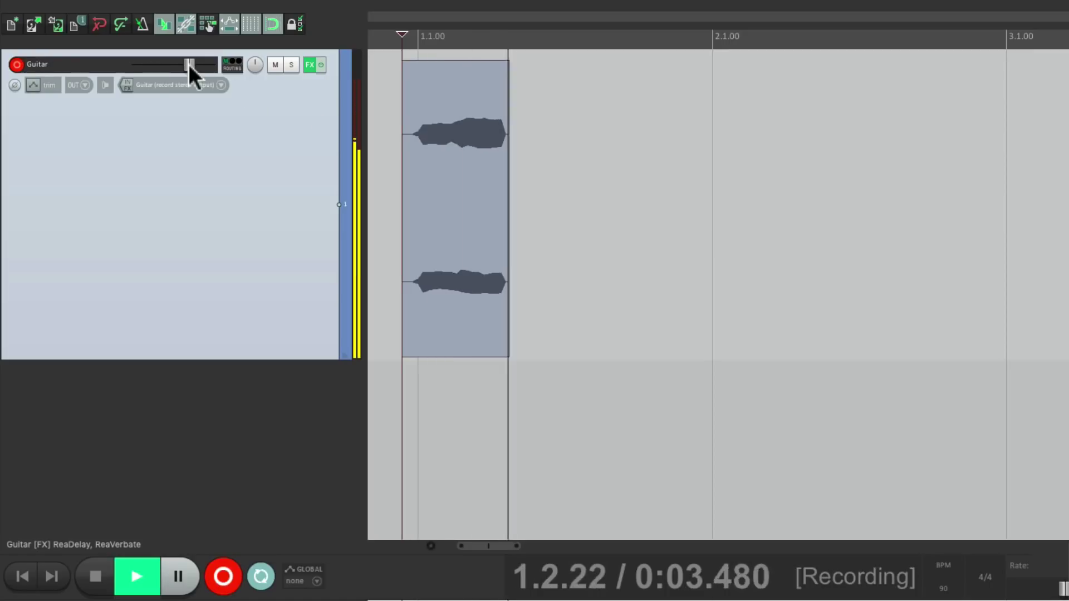
{"action": "left_click_drag", "start_coordinate": [186, 65], "coordinate": [104, 67]}
{"action": "key", "text": "space"}
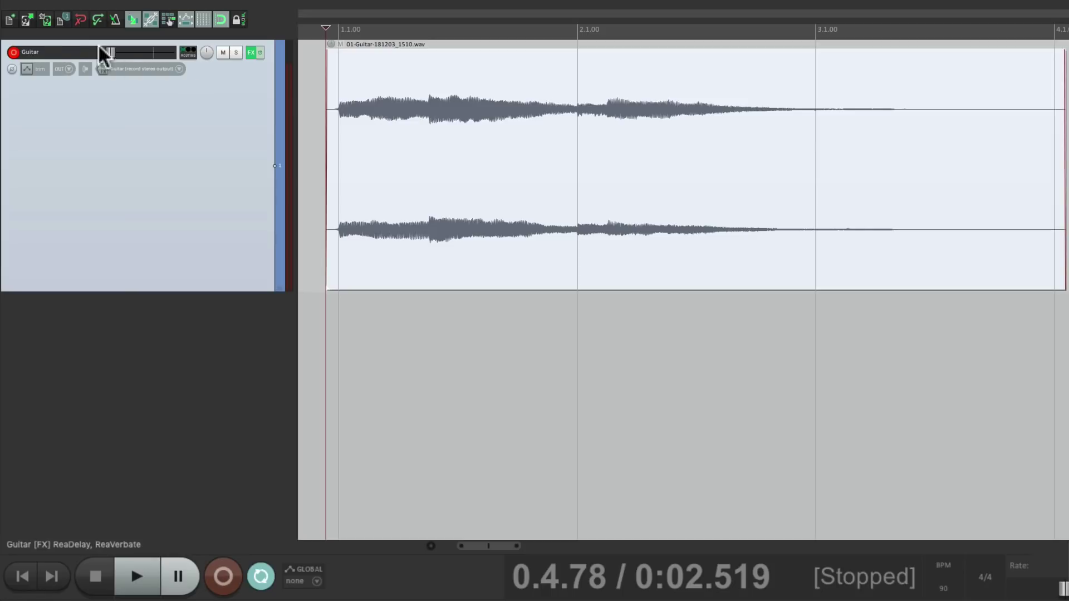
Disarm the track, bypass its effects, play back the take, then delete it
{"action": "left_click", "coordinate": [14, 52]}
{"action": "left_click", "coordinate": [260, 52]}
{"action": "key", "text": "space"}
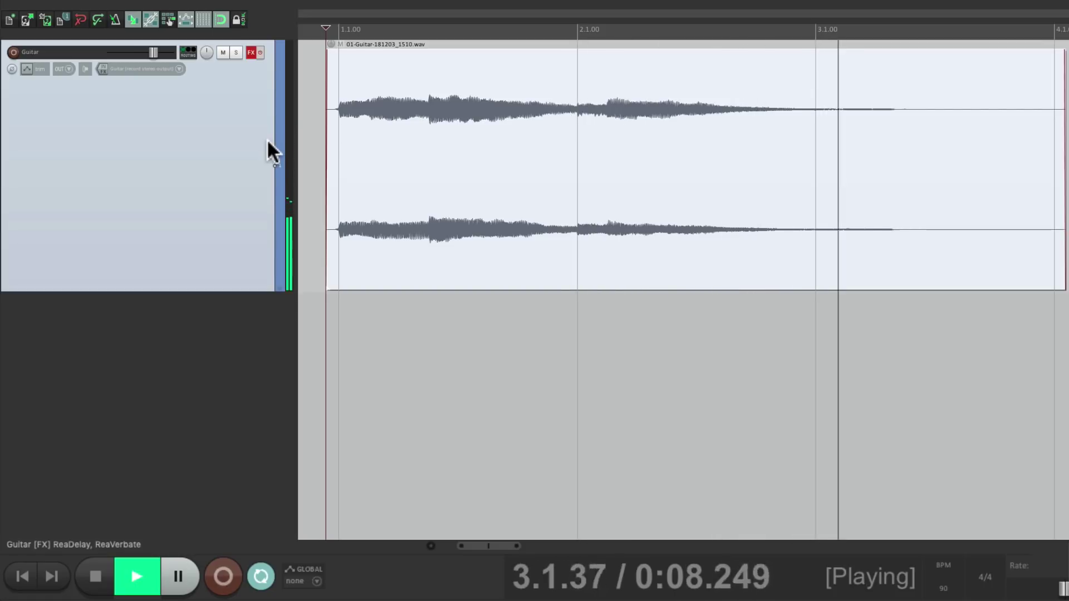
{"action": "key", "text": "space"}
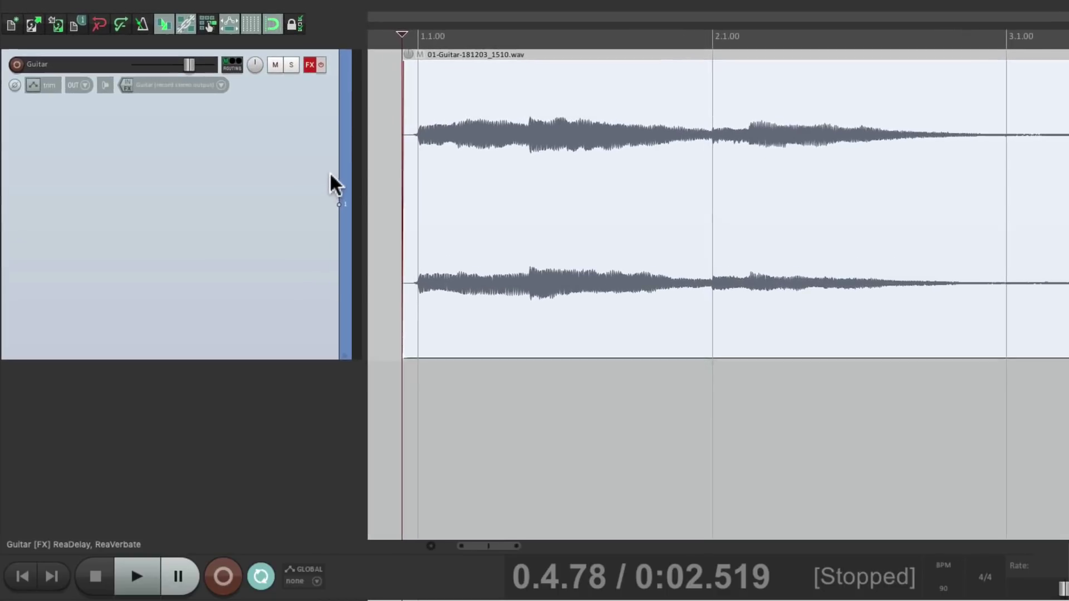
{"action": "key", "text": "Delete"}
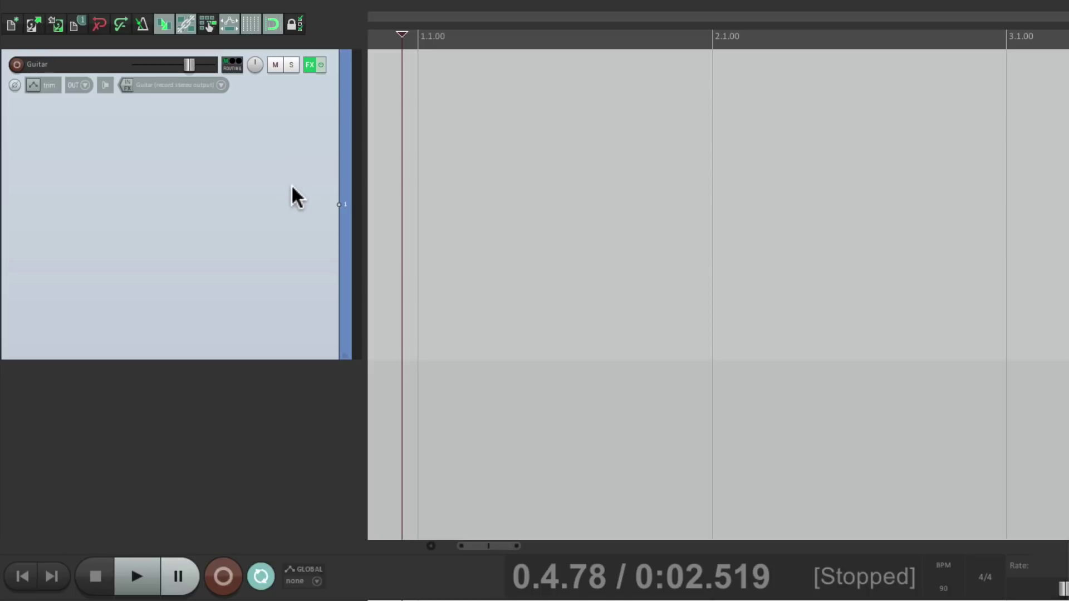
Show the Volume envelope and give its automation item a Parametric LFO, 61 cycles, amplitude 28
{"action": "key", "text": "v"}
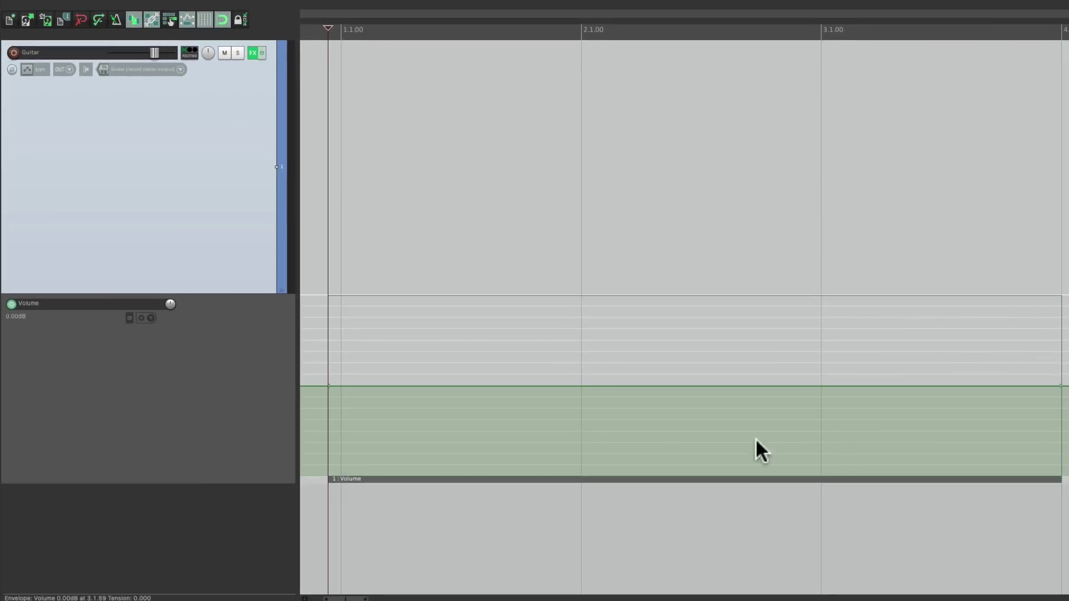
{"action": "double_click", "coordinate": [366, 479]}
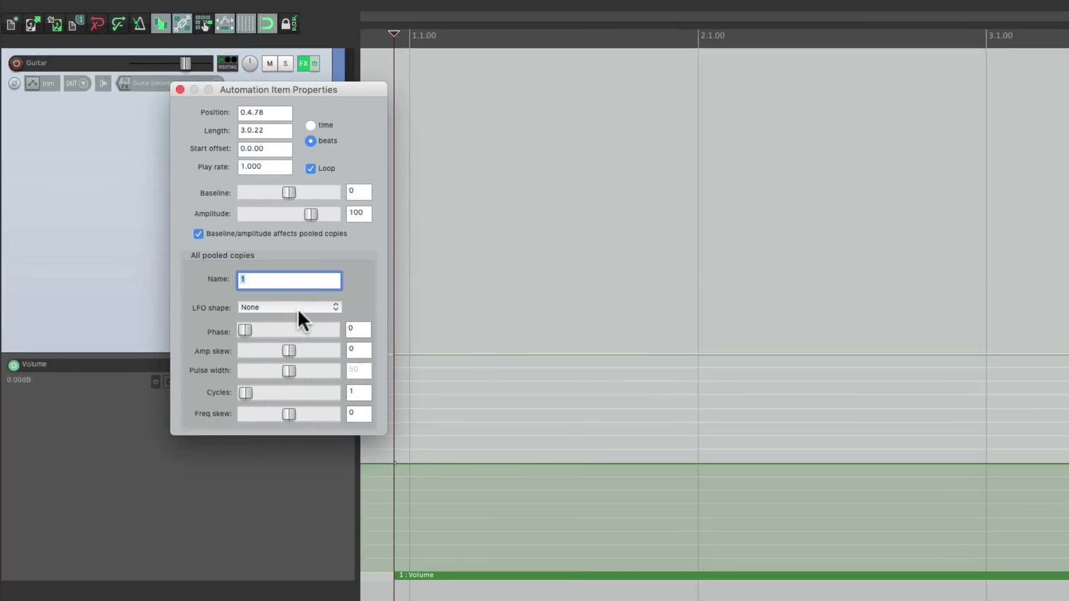
{"action": "left_click", "coordinate": [297, 308]}
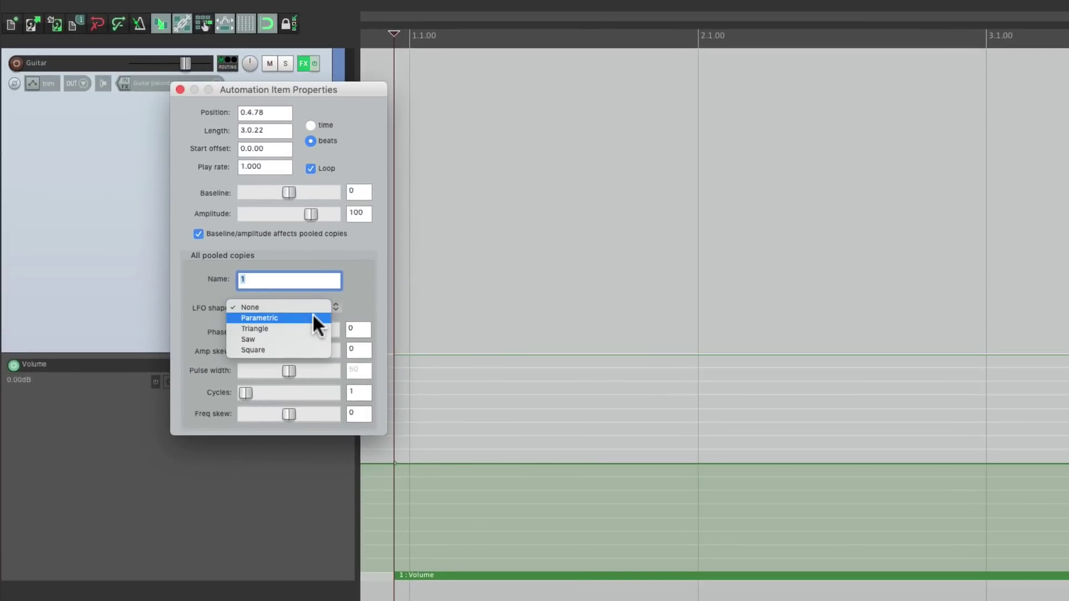
{"action": "left_click", "coordinate": [312, 318]}
{"action": "left_click_drag", "start_coordinate": [246, 389], "coordinate": [299, 390]}
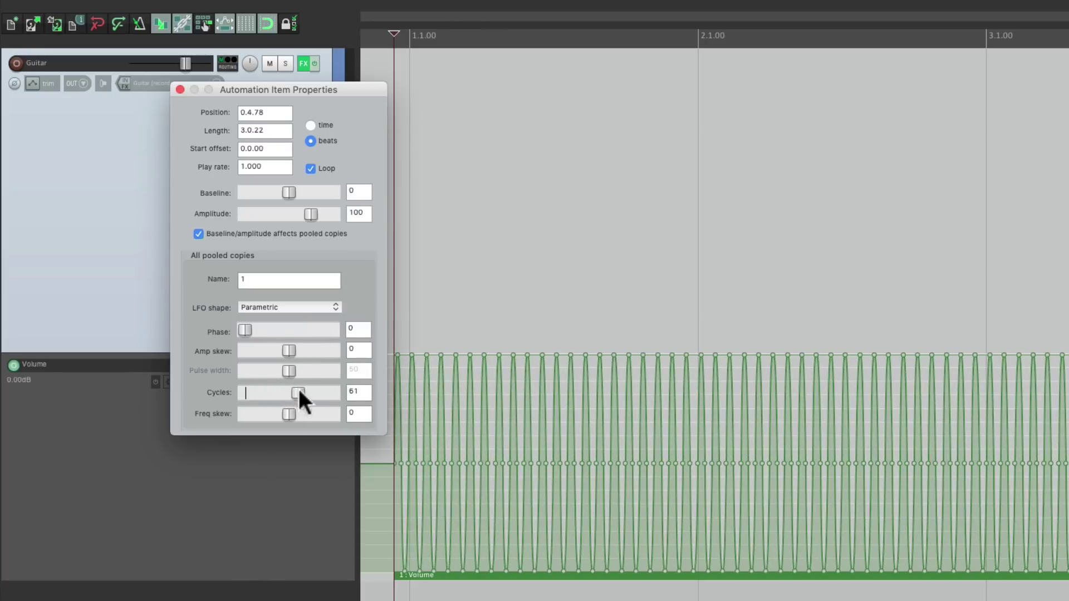
{"action": "left_click_drag", "start_coordinate": [307, 209], "coordinate": [292, 209]}
Arm the track, audition the tremolo, and fine-tune the LFO to amplitude 37 and 57 cycles
{"action": "left_click", "coordinate": [17, 63]}
{"action": "key", "text": "space"}
{"action": "left_click", "coordinate": [295, 215]}
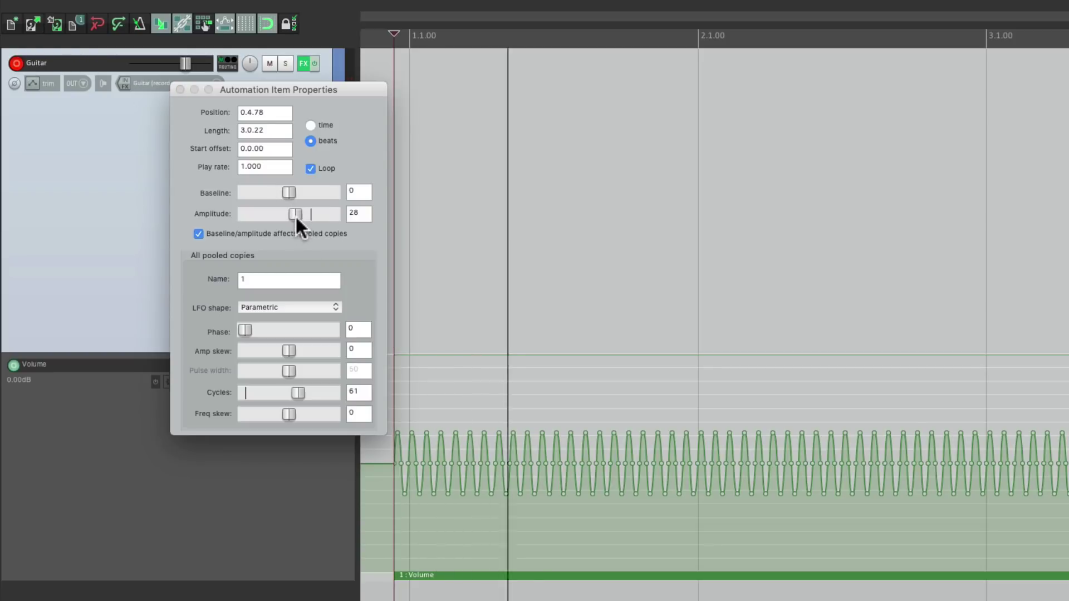
{"action": "left_click_drag", "start_coordinate": [295, 216], "coordinate": [297, 216]}
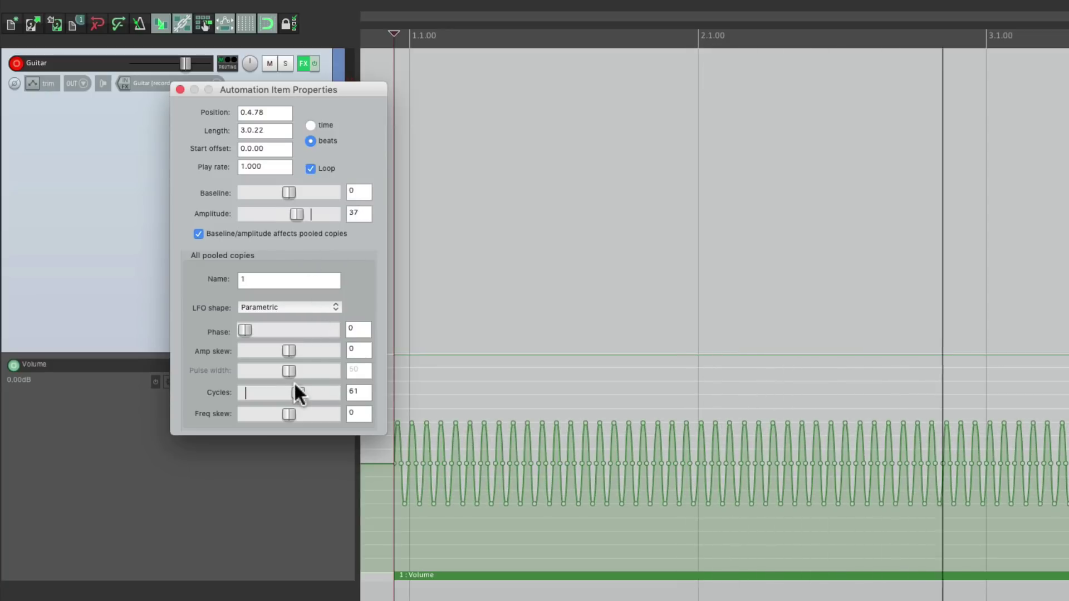
{"action": "left_click_drag", "start_coordinate": [298, 388], "coordinate": [295, 390]}
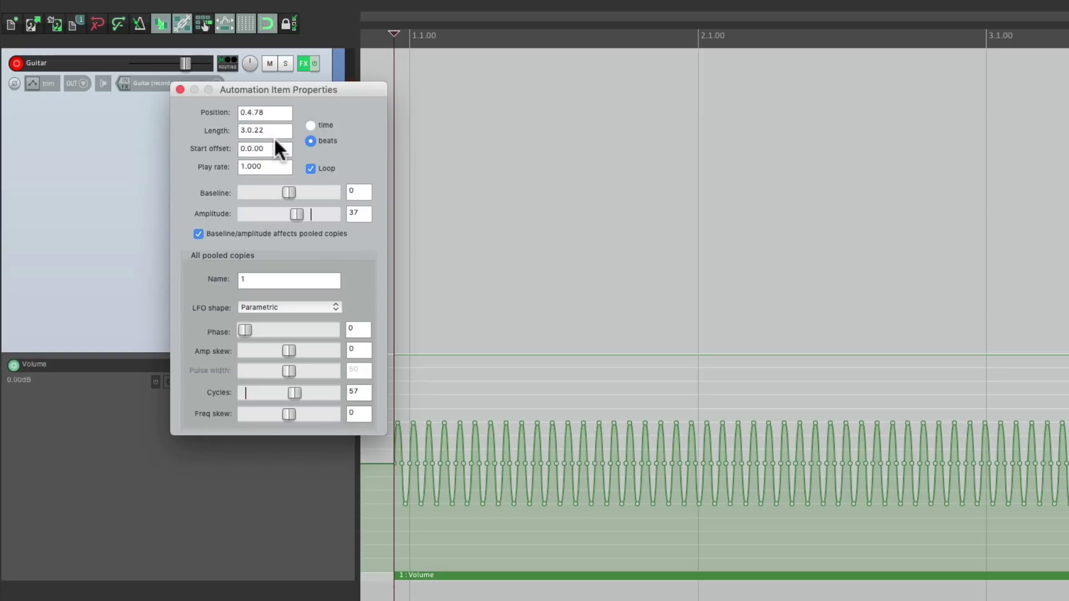
{"action": "left_click", "coordinate": [180, 89]}
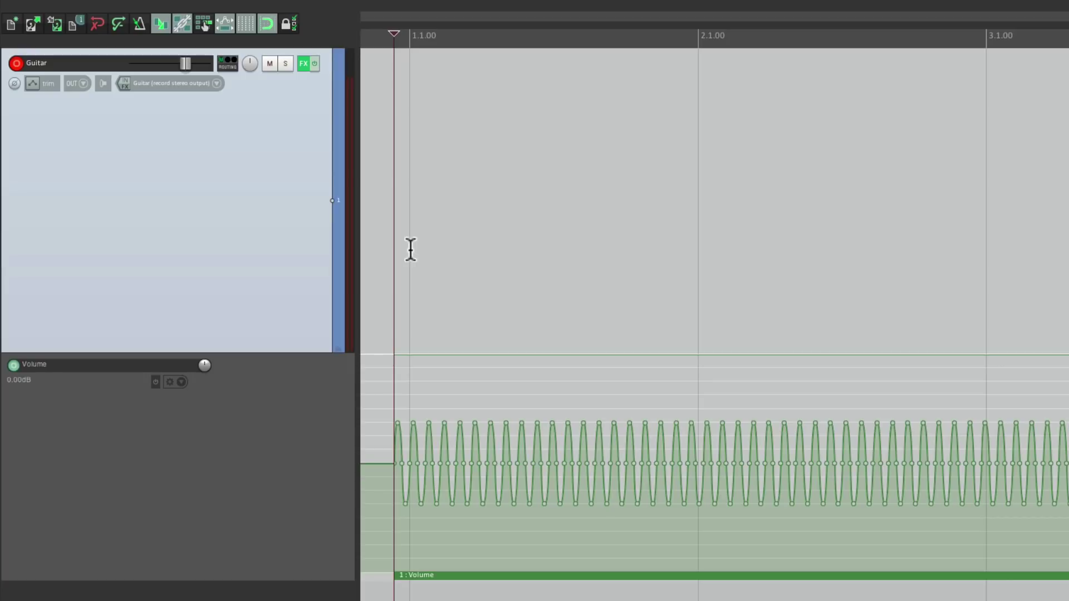
Show the transport and record the tremolo take 01-Guitar-181203_1512.wav
{"action": "key", "text": "ctrl+alt+t"}
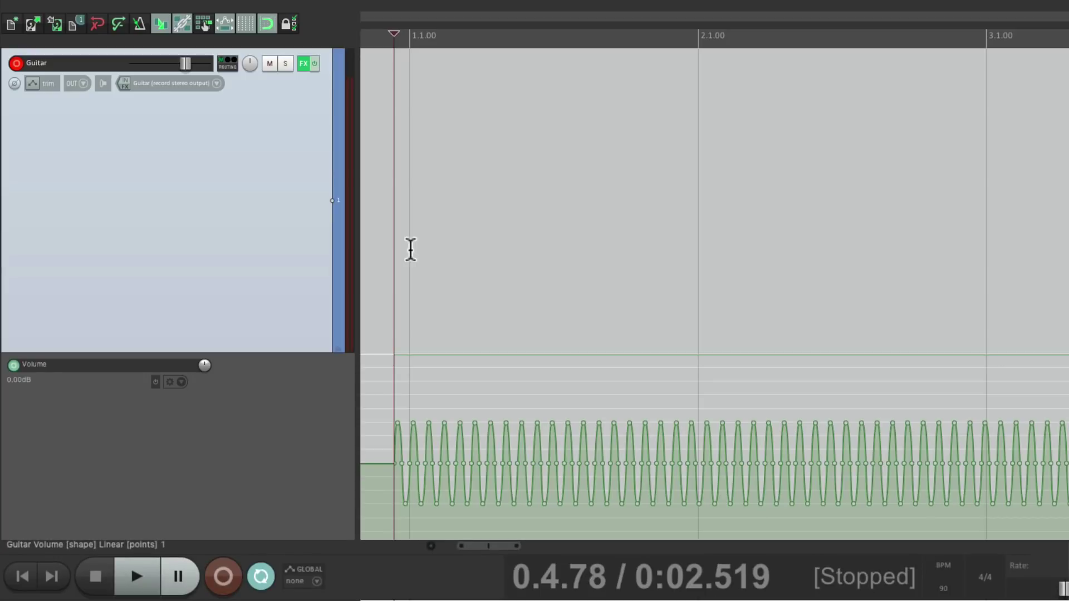
{"action": "key", "text": "ctrl+r"}
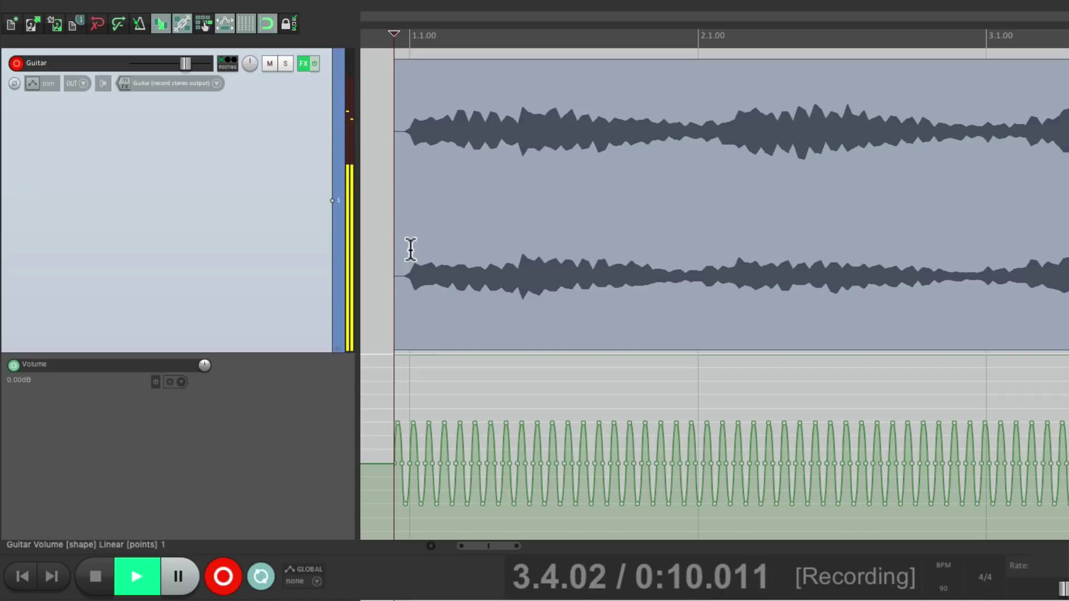
{"action": "key", "text": "space"}
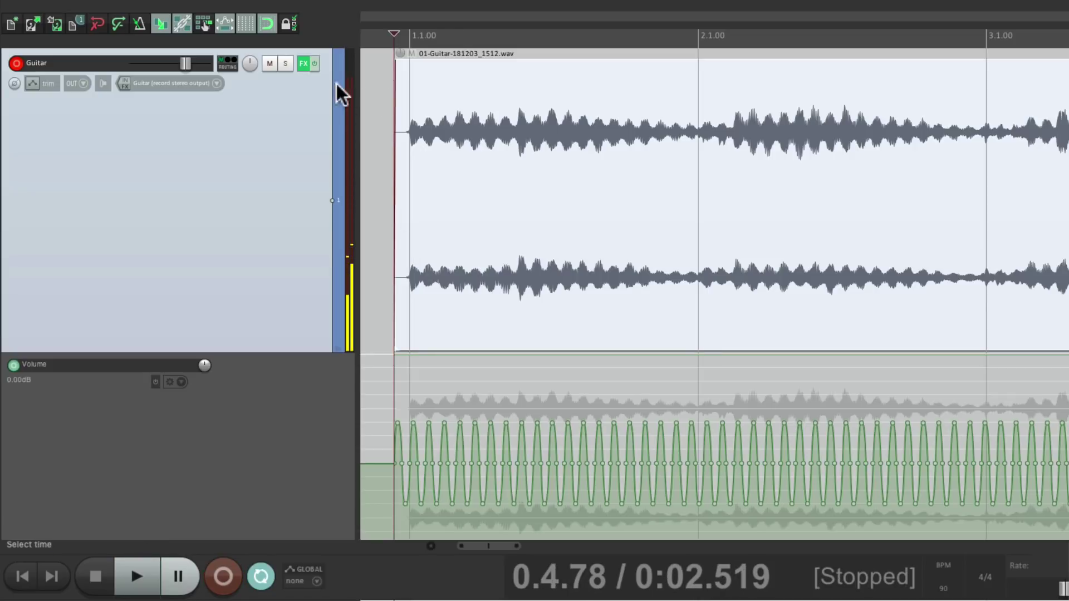
Bypass the Guitar track's effects, clear its Volume envelope, and disarm the track
{"action": "left_click", "coordinate": [315, 63]}
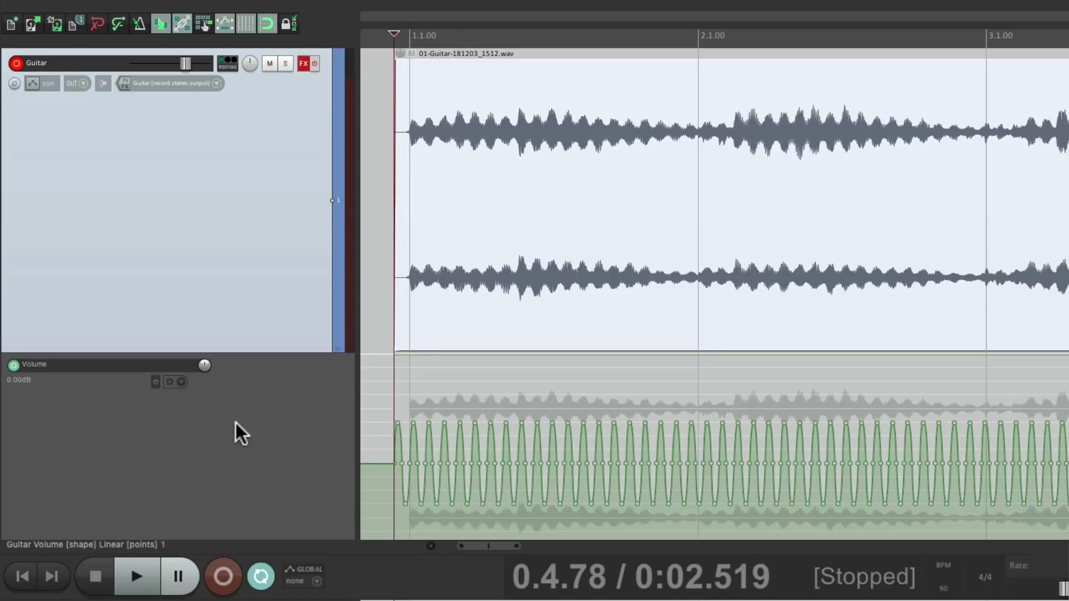
{"action": "left_click", "coordinate": [181, 381]}
{"action": "left_click", "coordinate": [185, 422]}
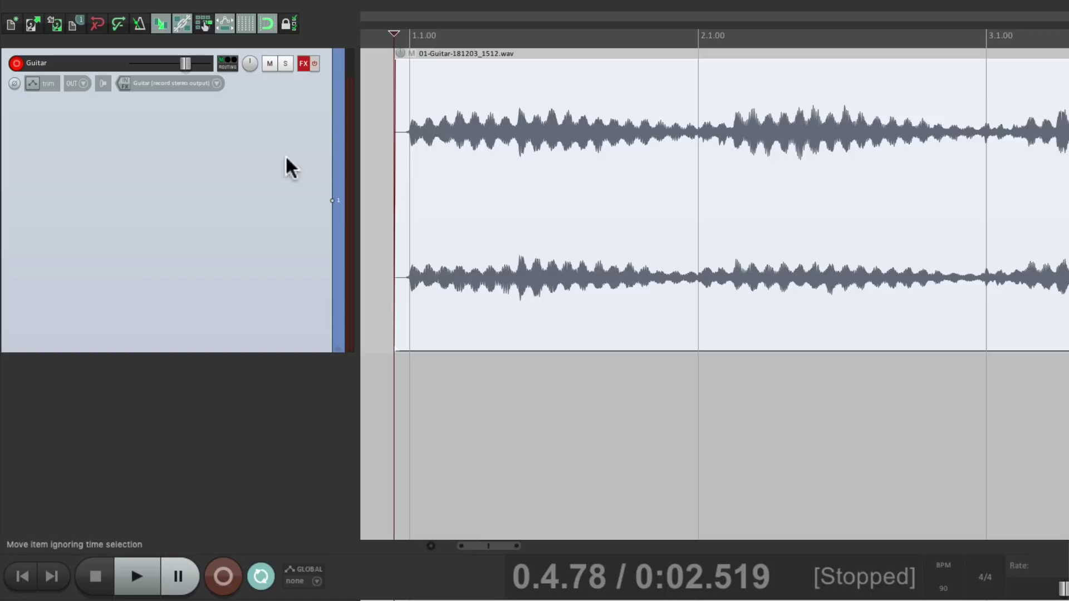
{"action": "left_click", "coordinate": [15, 58]}
Play back the tremolo take 01-Guitar-181203_1512.wav, stop, and delete it
{"action": "key", "text": "space"}
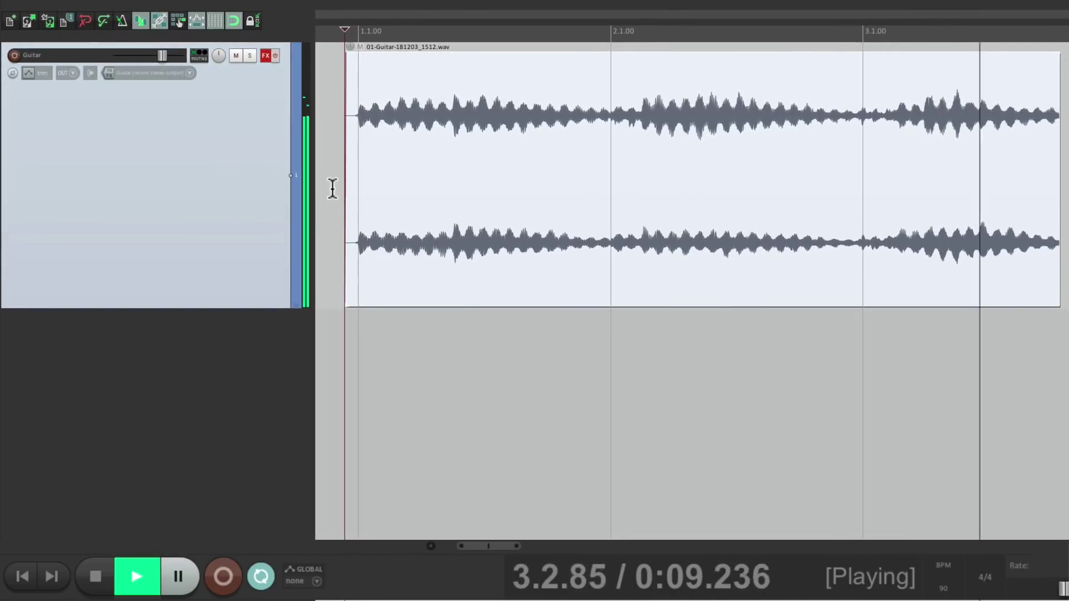
{"action": "key", "text": "space"}
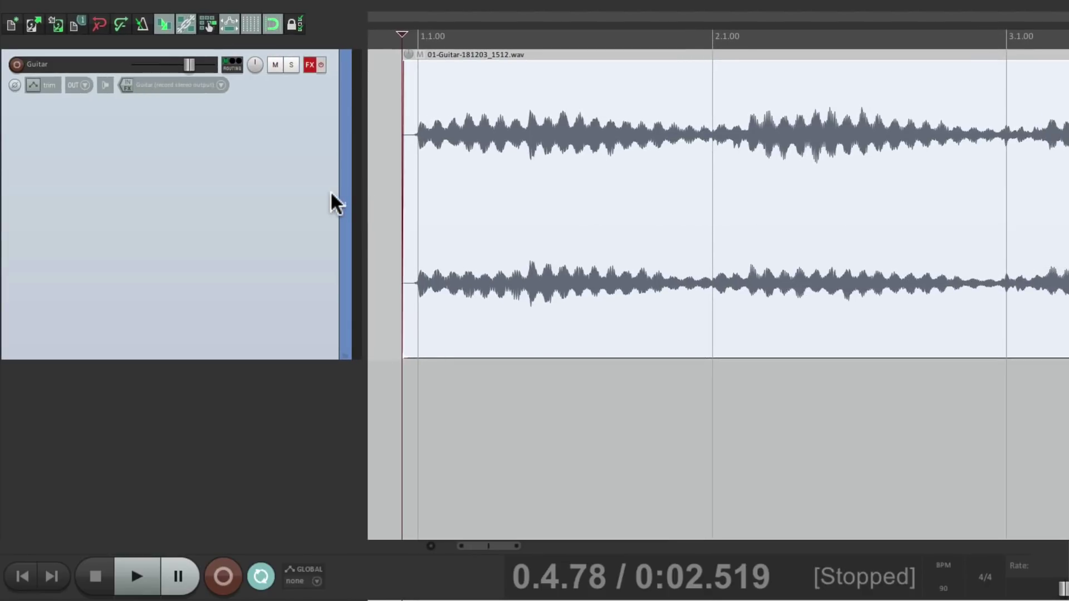
{"action": "key", "text": "Delete"}
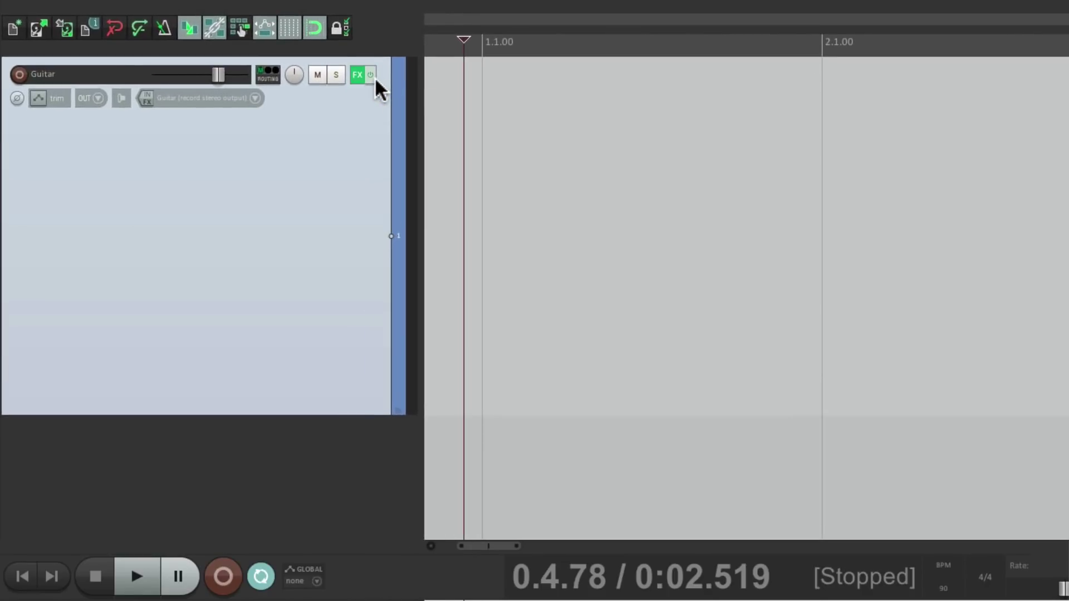
Set the Guitar track to record input forced to mono and arm it
{"action": "left_click", "coordinate": [98, 98]}
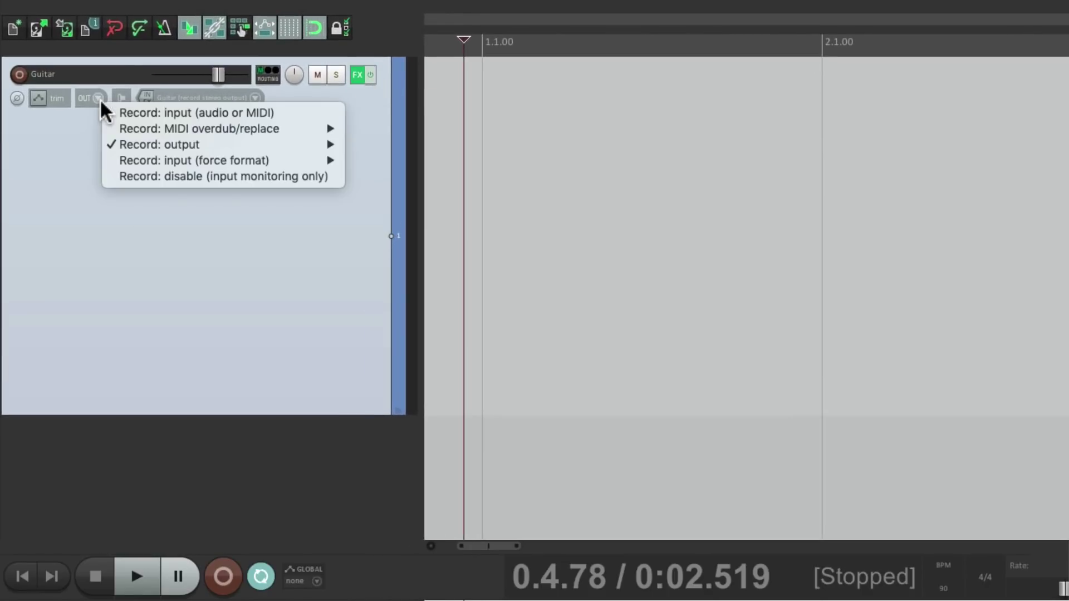
{"action": "mouse_move", "coordinate": [103, 156]}
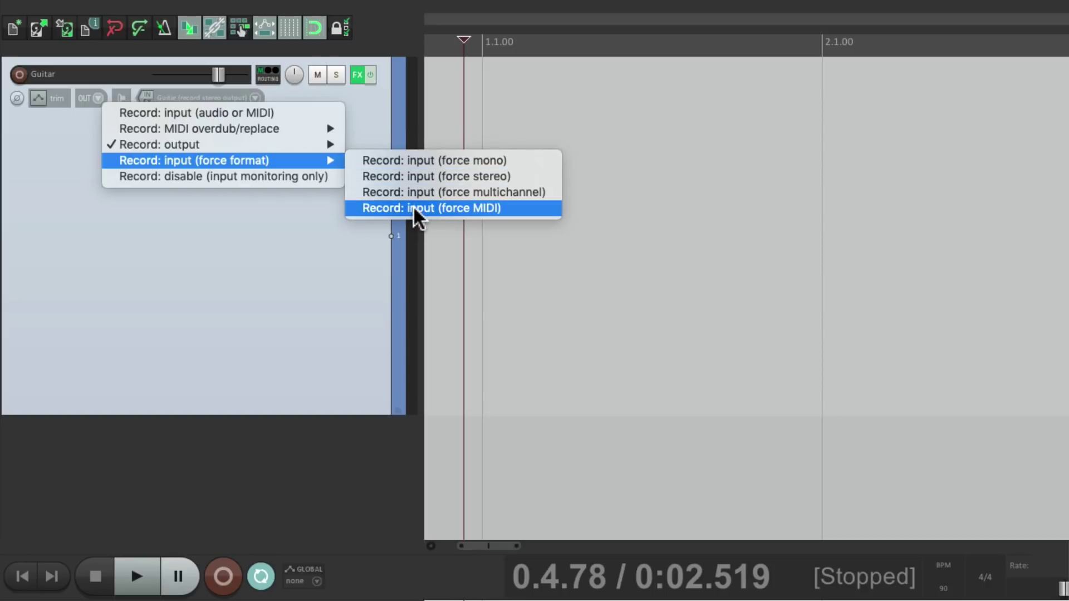
{"action": "left_click", "coordinate": [404, 161]}
{"action": "left_click", "coordinate": [19, 74]}
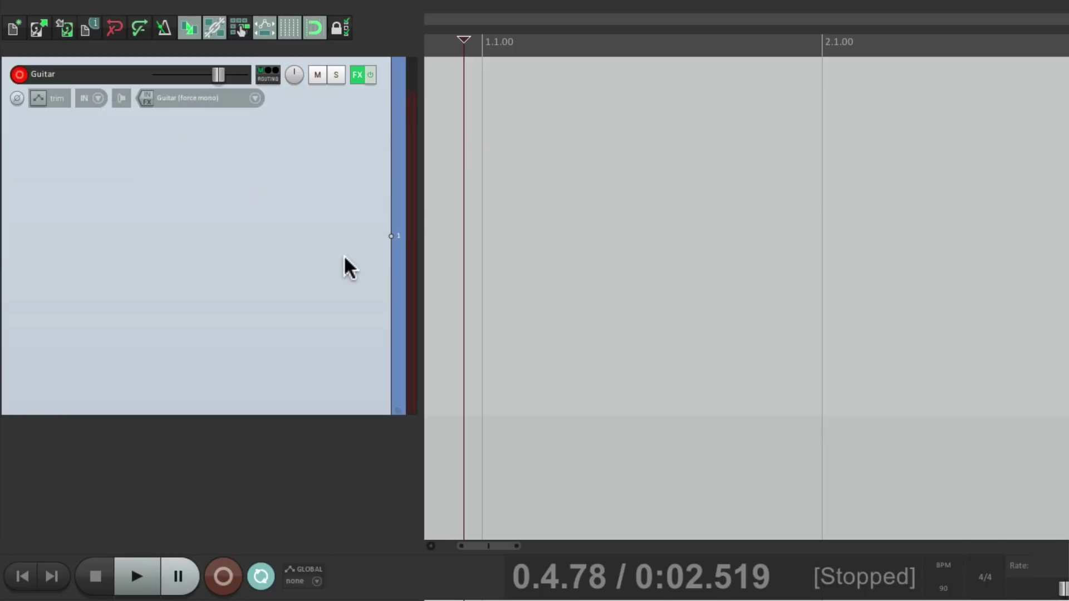
Record a short forced-mono test take on Guitar, stop, and undo it
{"action": "key", "text": "ctrl+r"}
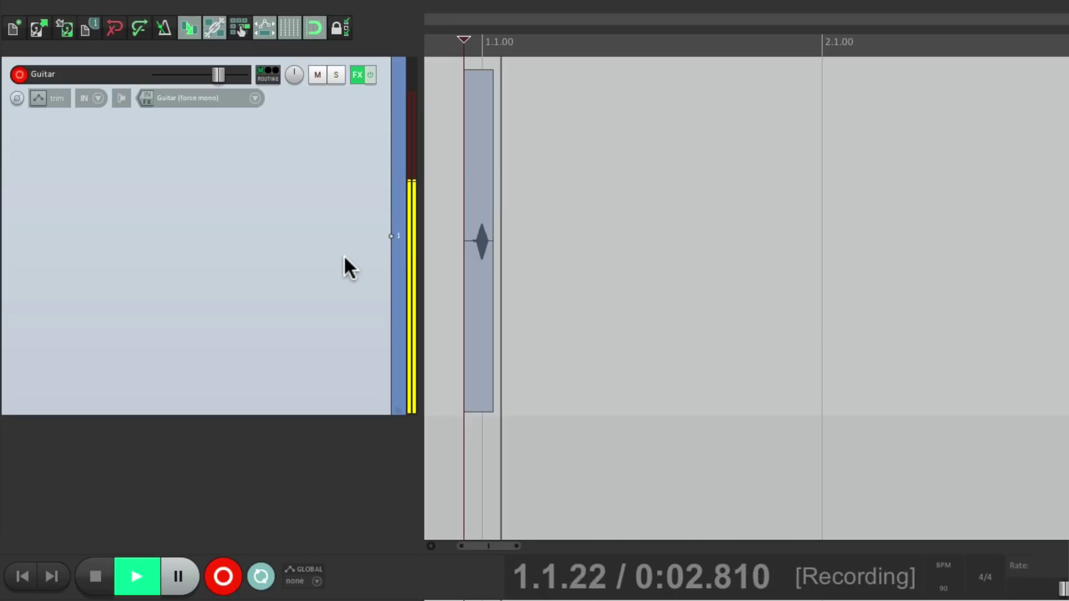
{"action": "key", "text": "space"}
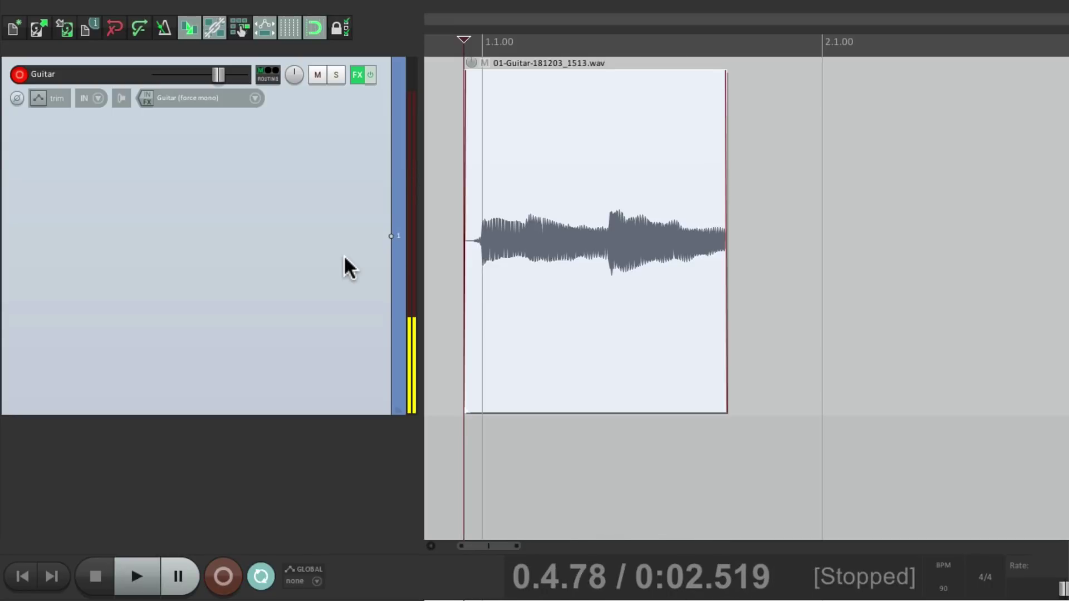
{"action": "key", "text": "ctrl+z"}
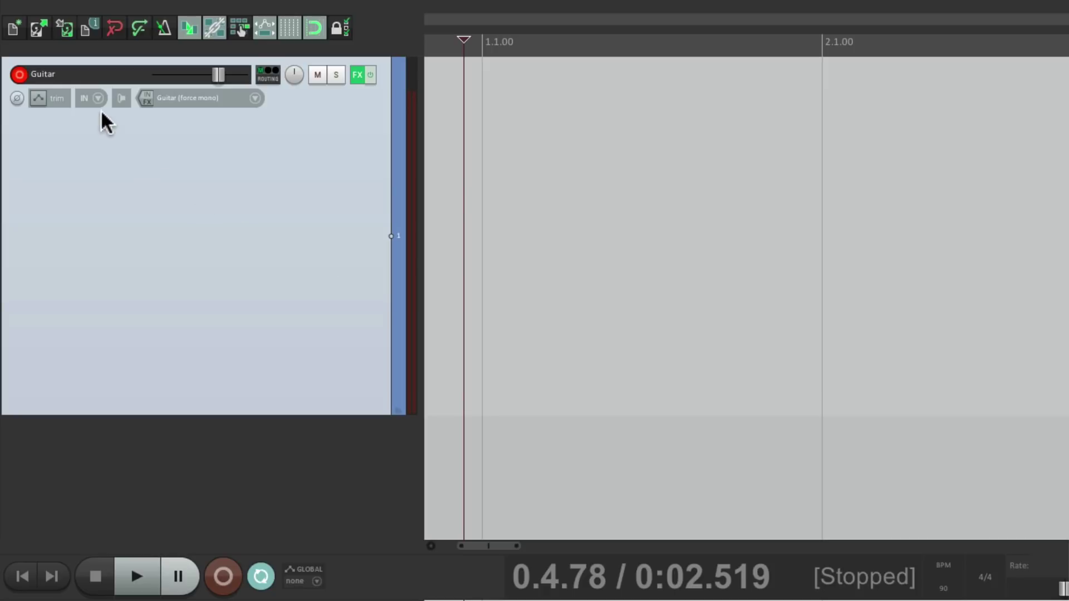
Switch Guitar's input to force stereo, record a brief test take, then undo it
{"action": "left_click", "coordinate": [98, 91]}
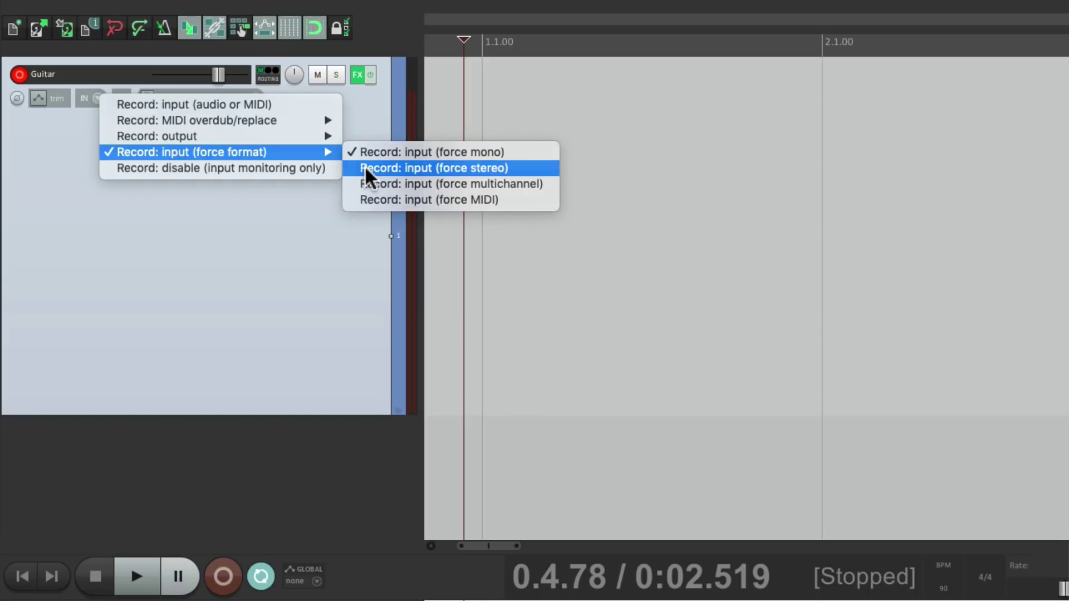
{"action": "left_click", "coordinate": [366, 168]}
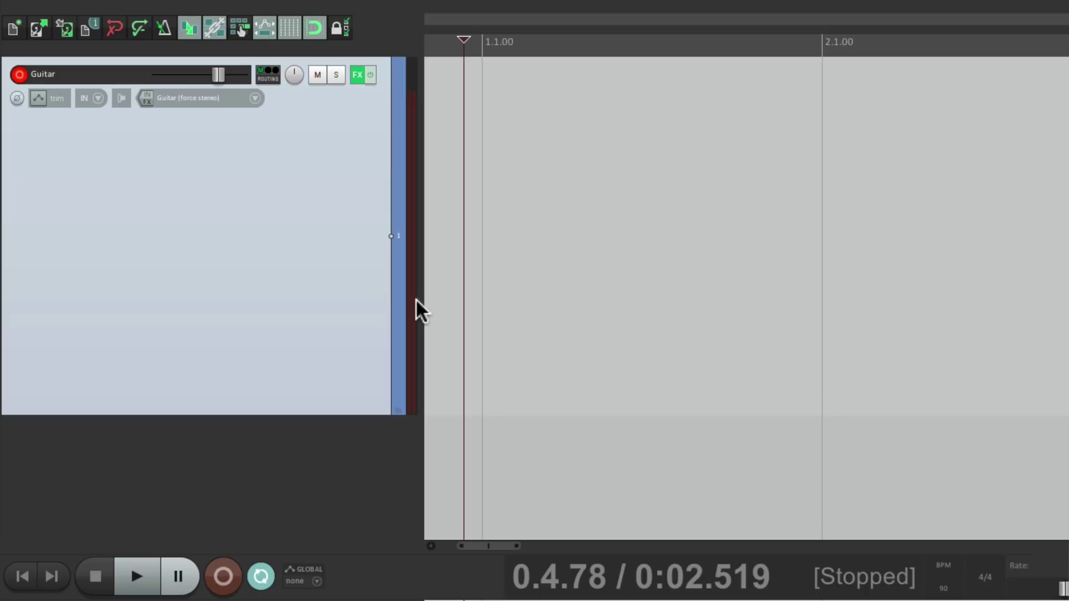
{"action": "key", "text": "ctrl+r"}
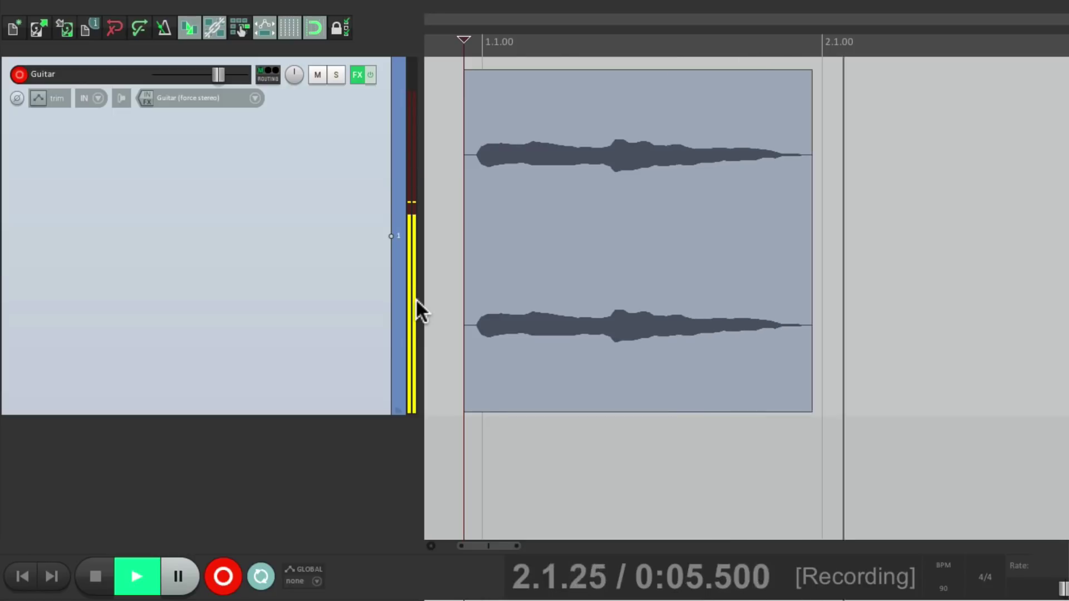
{"action": "key", "text": "space"}
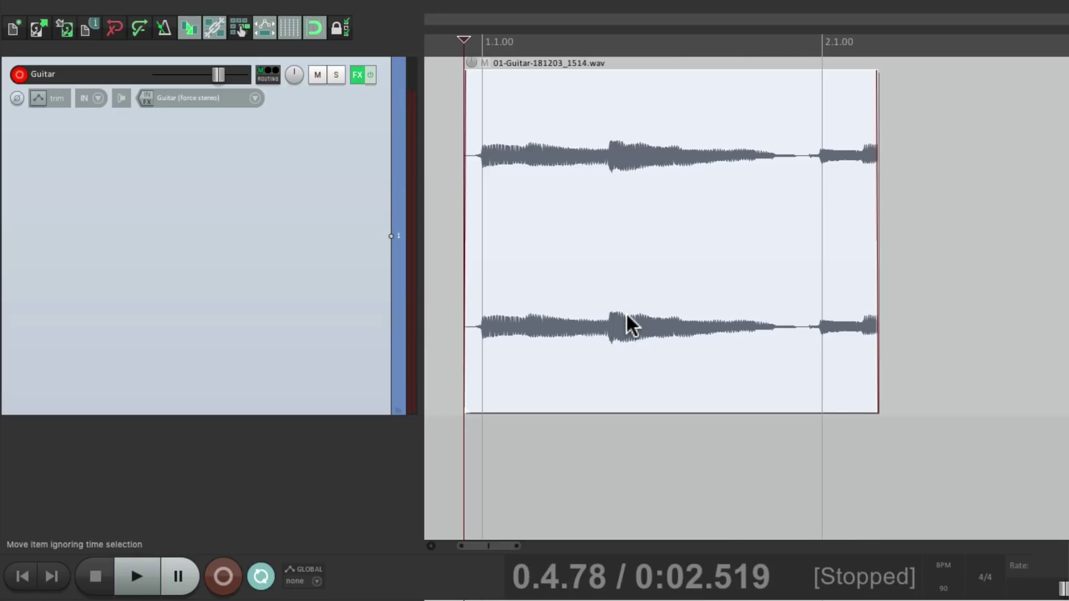
{"action": "key", "text": "ctrl+z"}
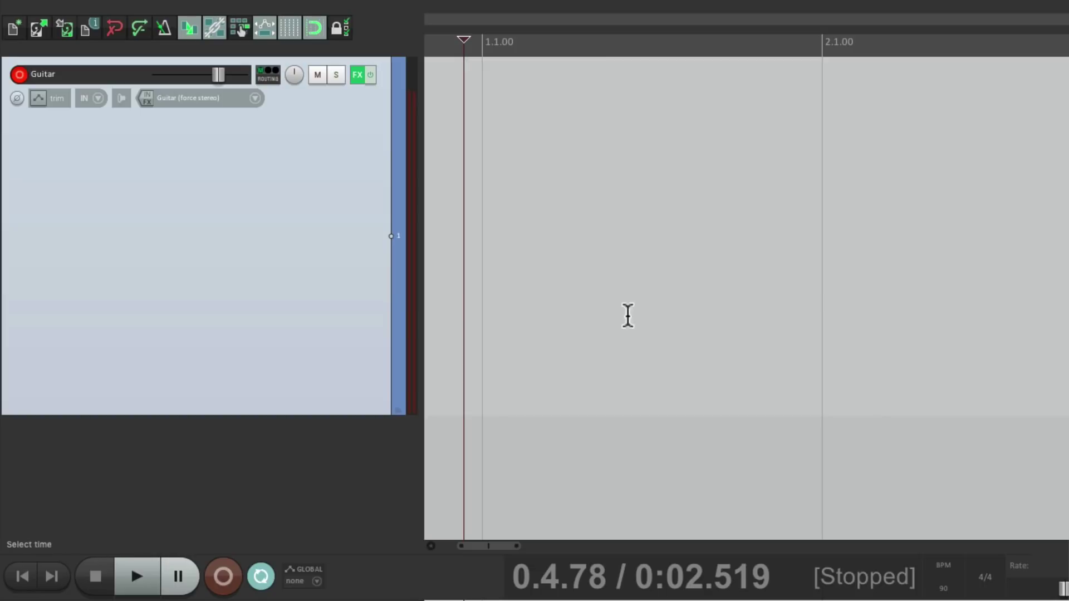
Check the track input list, then set Guitar to Record: disable (input monitoring only)
{"action": "left_click", "coordinate": [98, 100]}
{"action": "left_click", "coordinate": [254, 98]}
{"action": "mouse_move", "coordinate": [280, 112]}
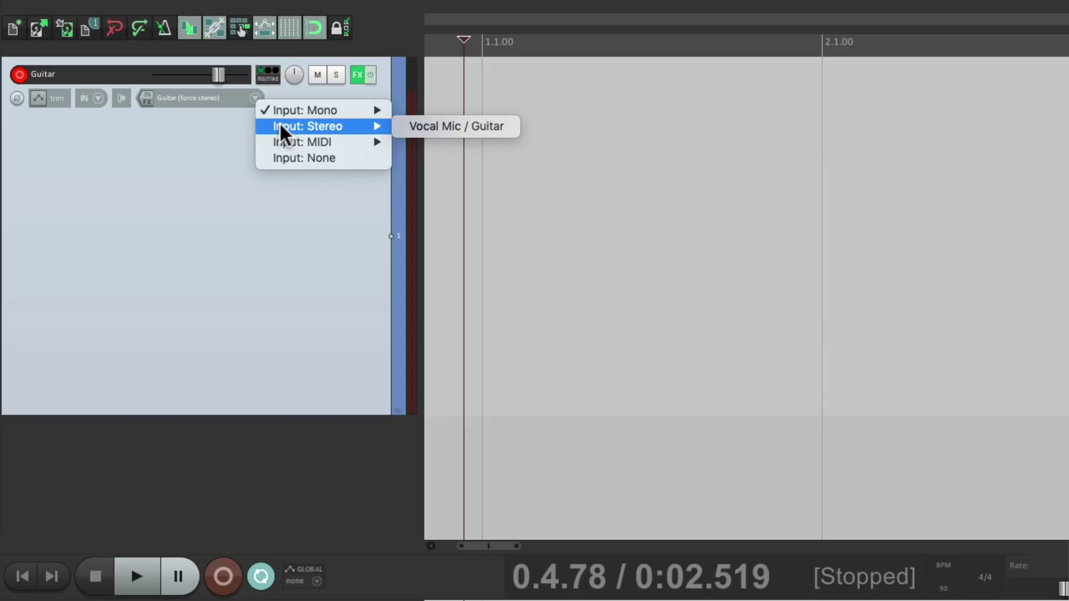
{"action": "left_click", "coordinate": [96, 97]}
{"action": "left_click", "coordinate": [98, 98]}
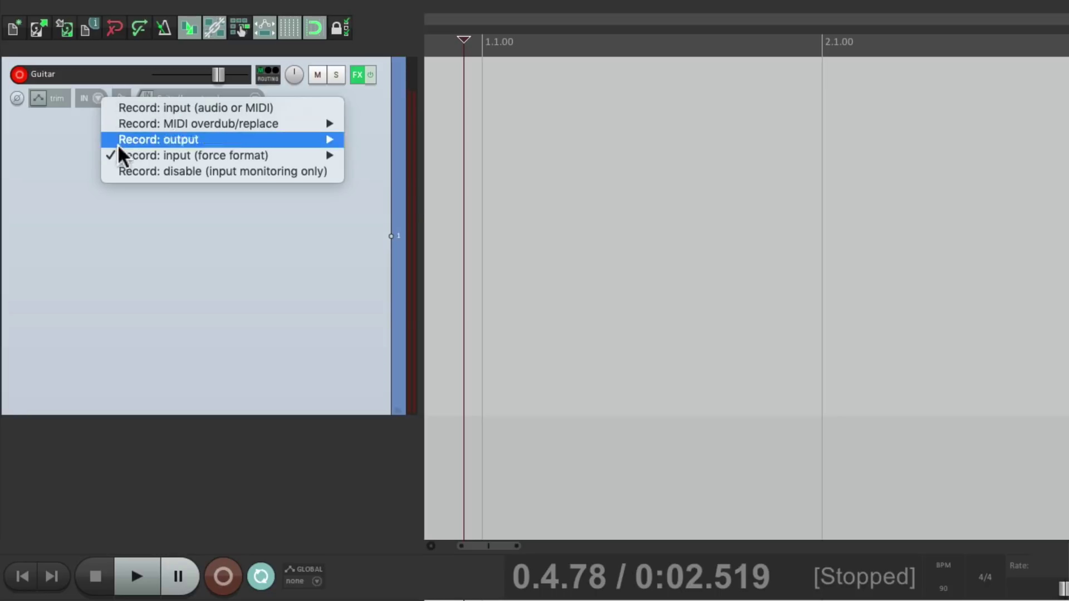
{"action": "mouse_move", "coordinate": [118, 156]}
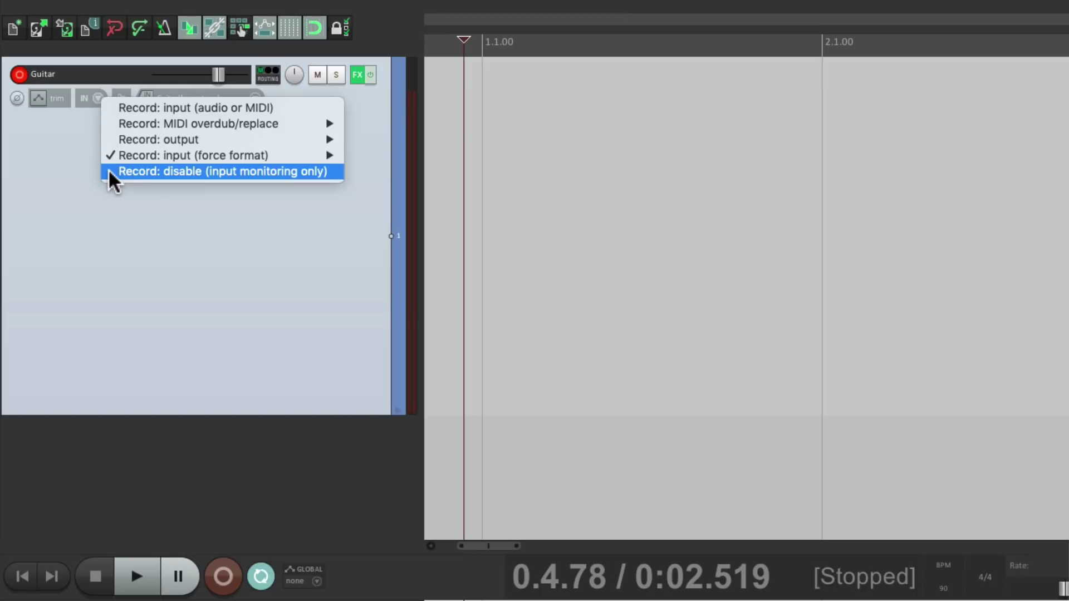
{"action": "left_click", "coordinate": [109, 171]}
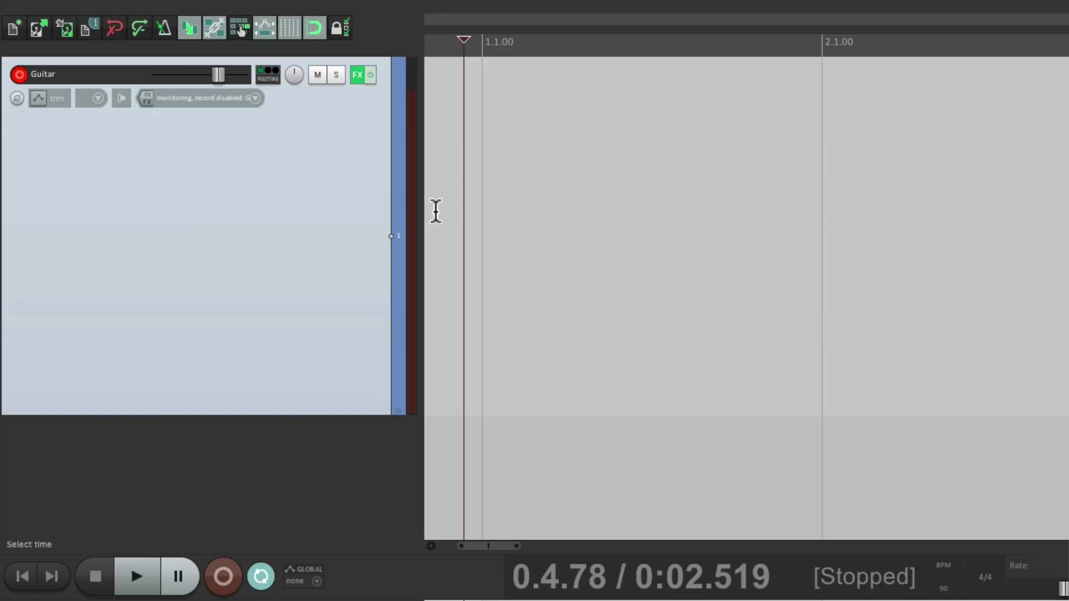
Run a brief test recording to confirm the disabled Guitar track captures nothing
{"action": "key", "text": "ctrl+r"}
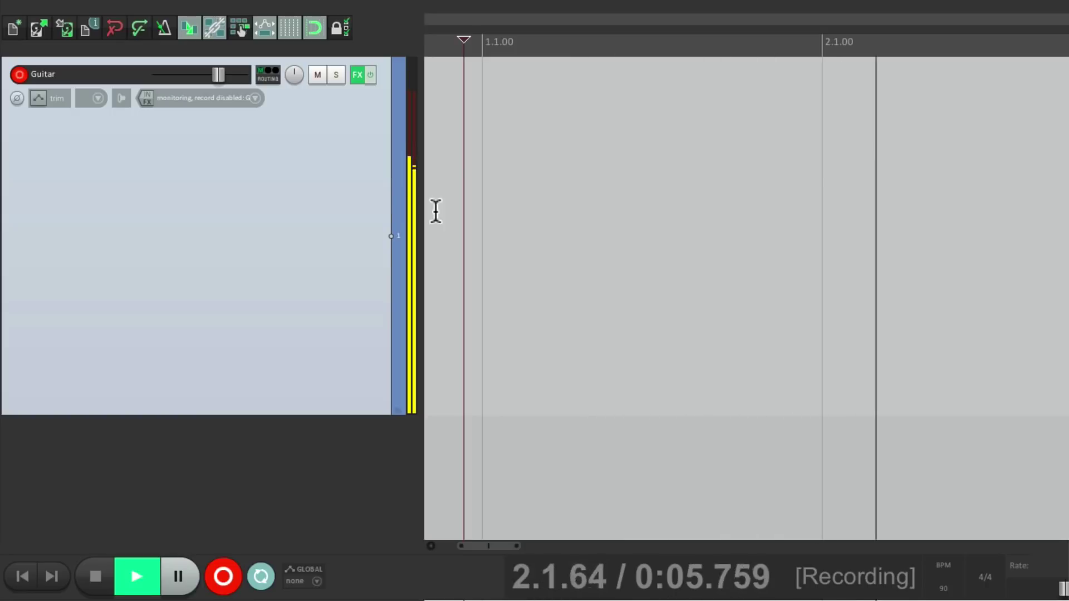
{"action": "key", "text": "space"}
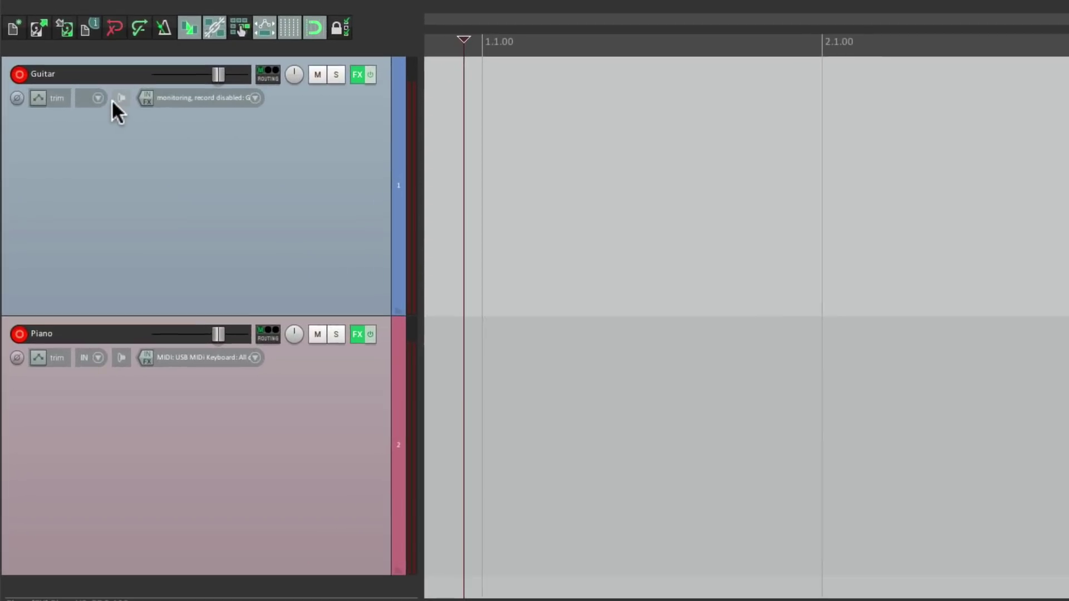
Keep Guitar record-disabled and record a piano MIDI performance onto the Piano track
{"action": "left_click", "coordinate": [68, 67]}
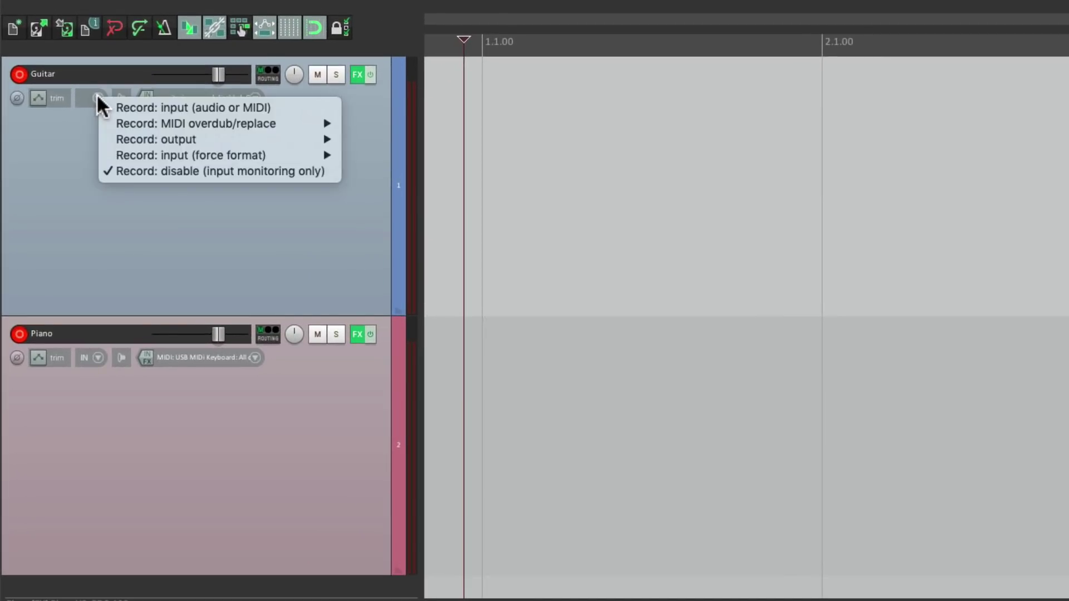
{"action": "left_click", "coordinate": [113, 174]}
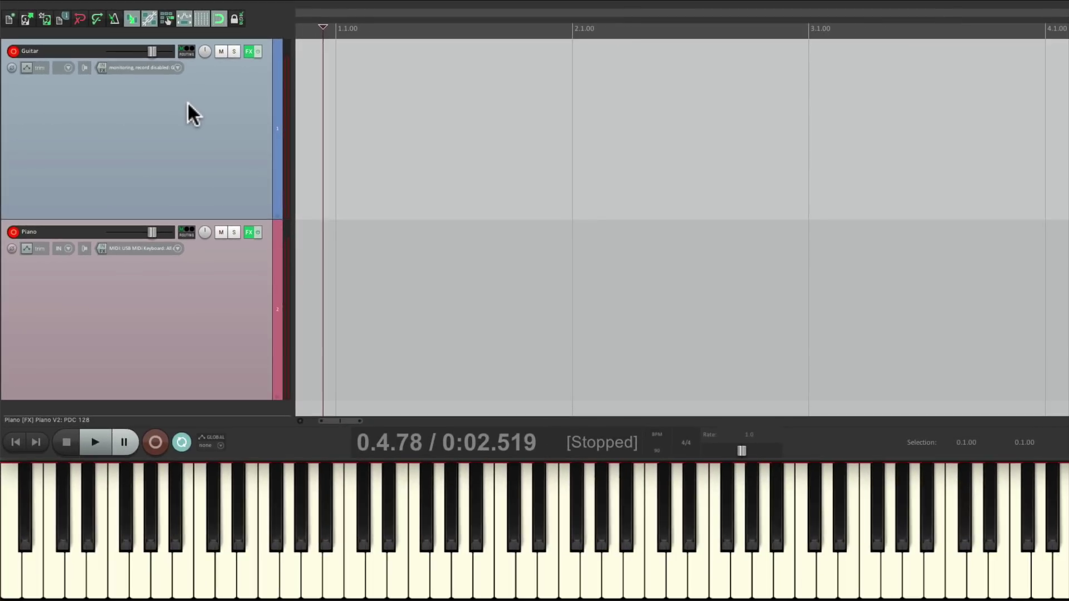
{"action": "key", "text": "ctrl+r"}
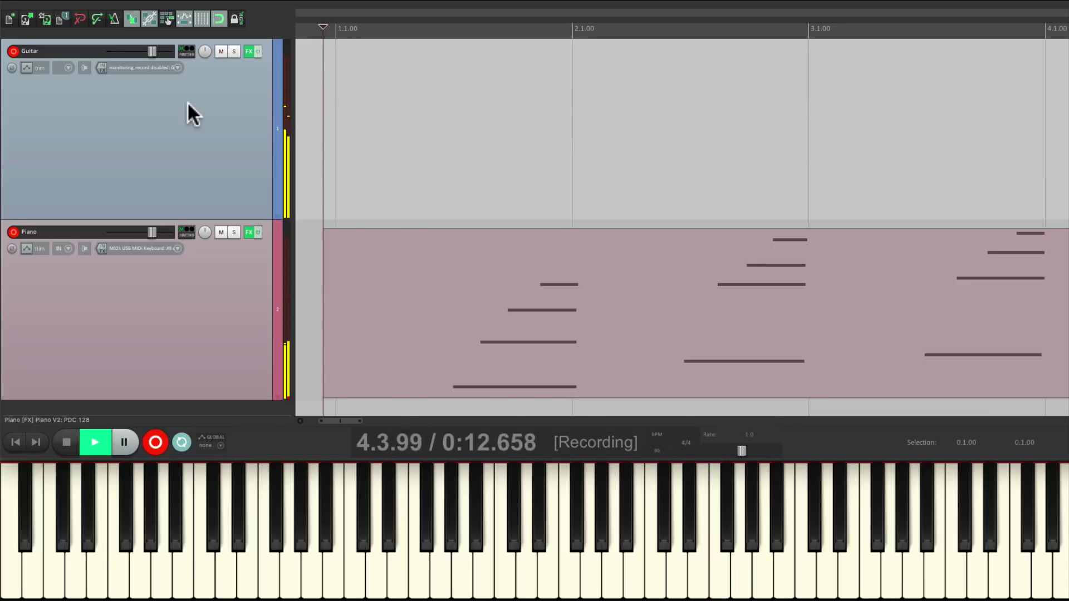
{"action": "key", "text": "space"}
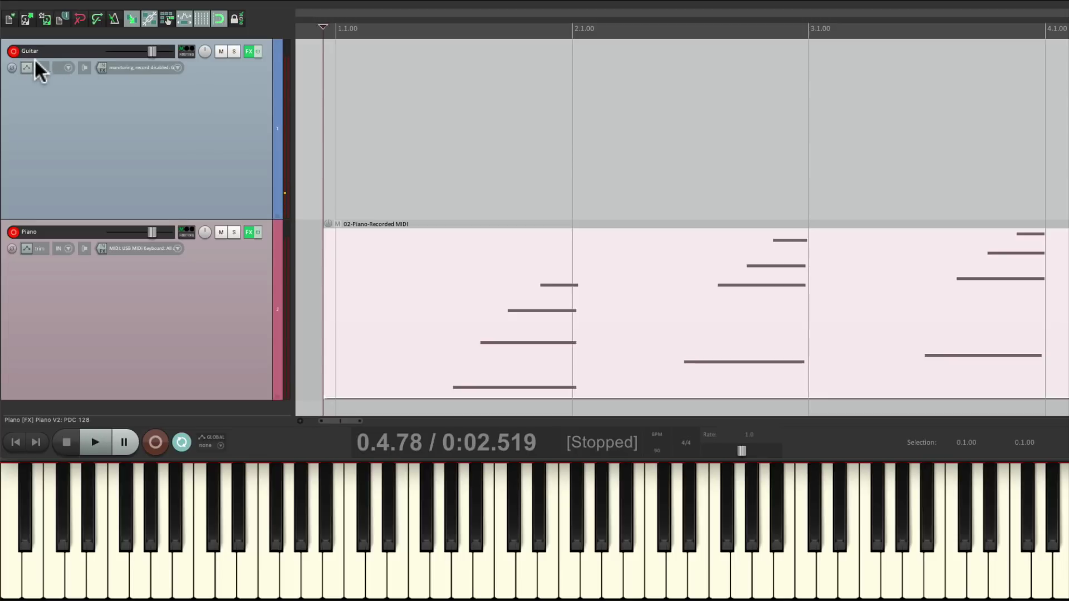
Disarm Guitar and play back the recorded piano MIDI from bar 1, beat 3 (1.3.00)
{"action": "left_click", "coordinate": [14, 51]}
{"action": "left_click", "coordinate": [446, 174]}
{"action": "key", "text": "space"}
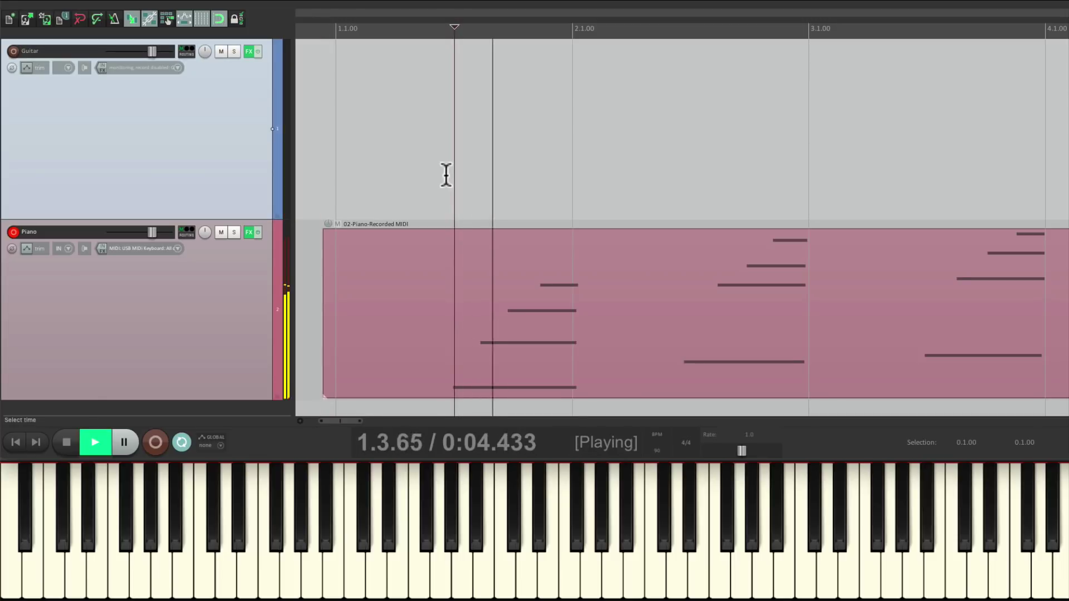
{"action": "key", "text": "space"}
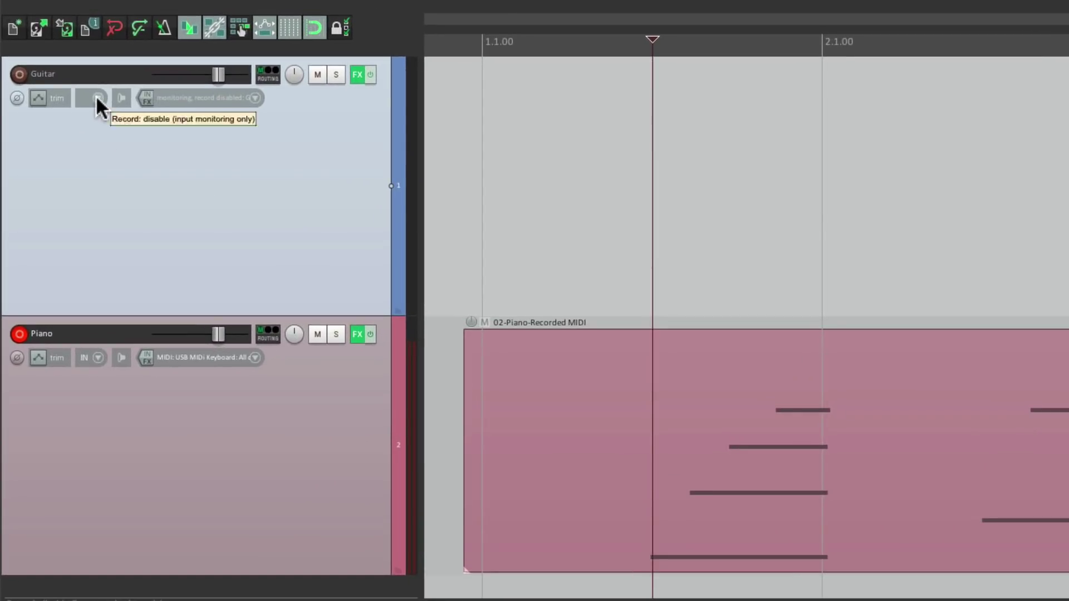
{"action": "left_click", "coordinate": [97, 98]}
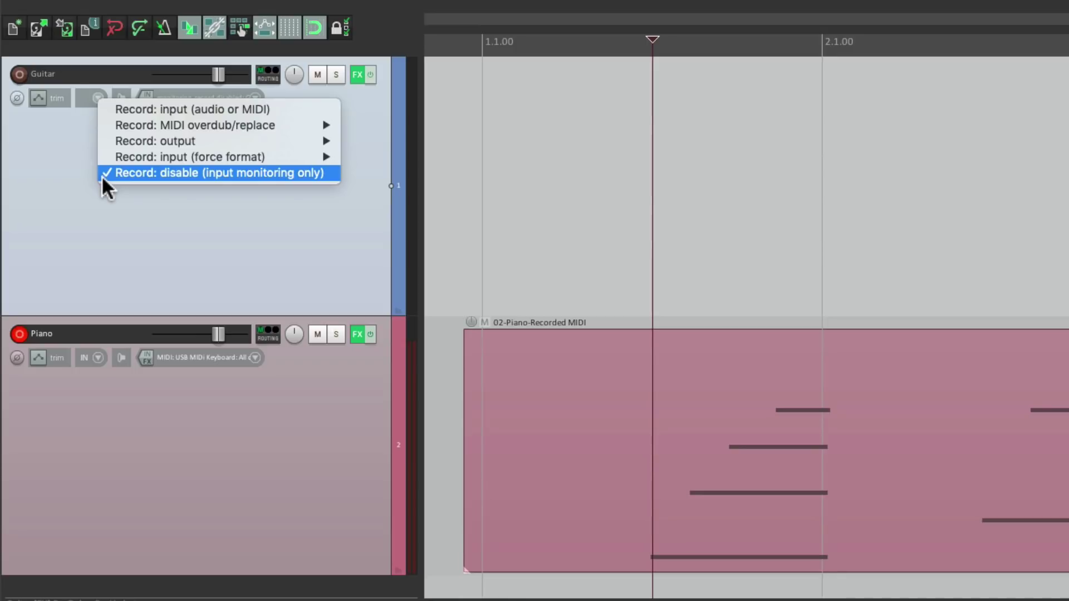
Set the Guitar track to Record: input for normal input recording
{"action": "left_click", "coordinate": [56, 166]}
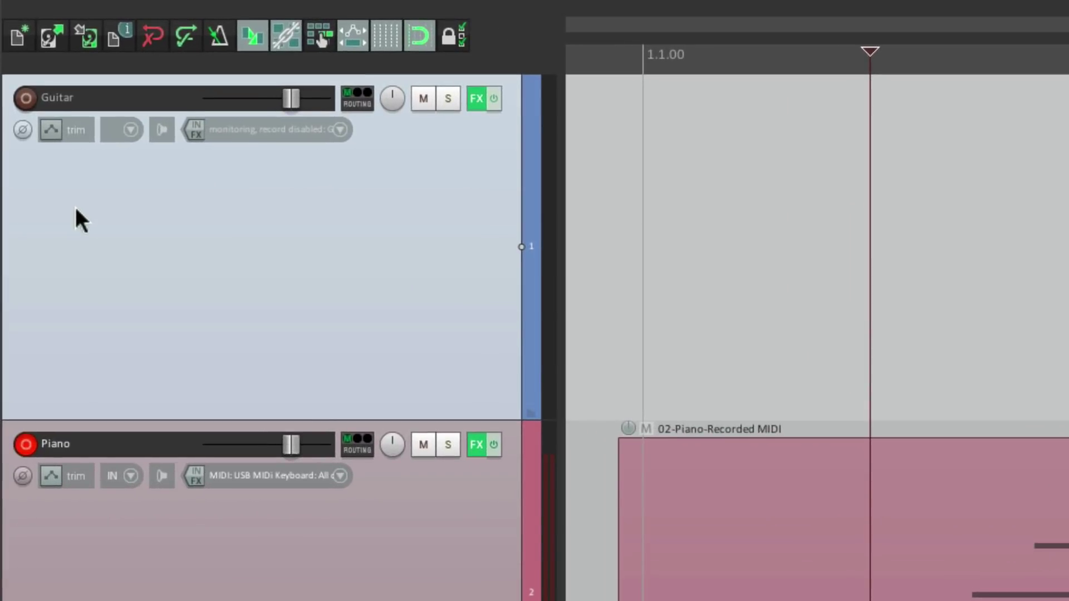
{"action": "left_click", "coordinate": [126, 132]}
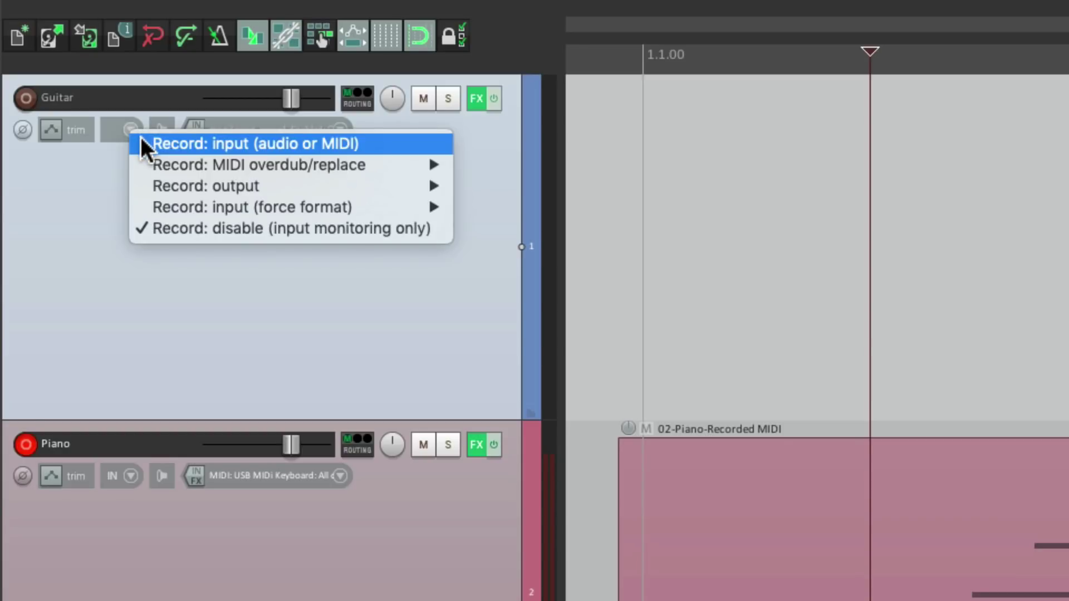
{"action": "left_click", "coordinate": [143, 140]}
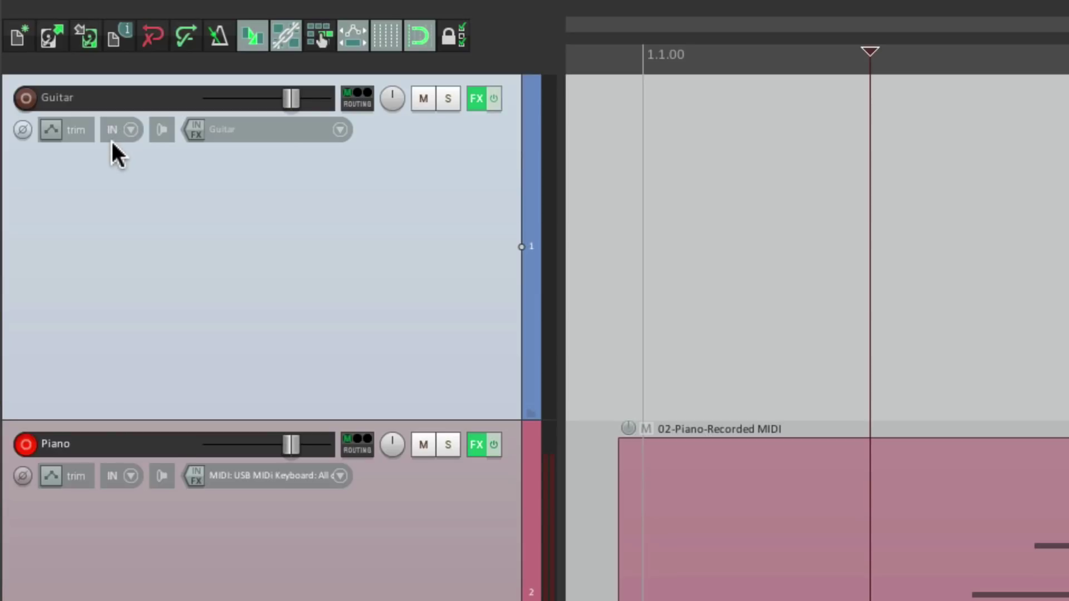
Switch Guitar to record multichannel output, then back to Record: disable (input monitoring only)
{"action": "left_click", "coordinate": [133, 131]}
{"action": "mouse_move", "coordinate": [152, 186]}
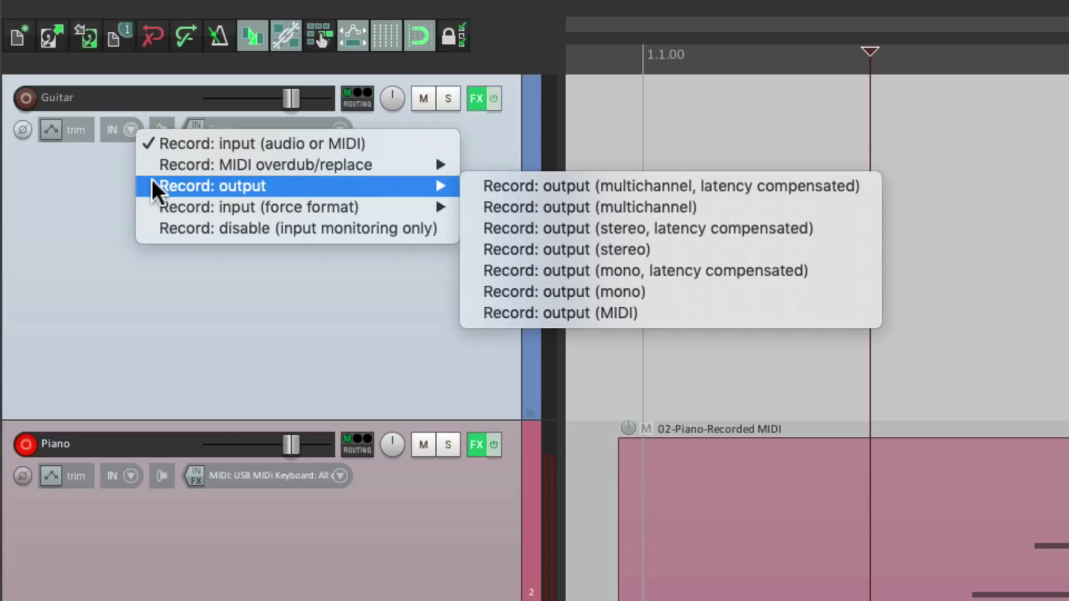
{"action": "left_click", "coordinate": [582, 207]}
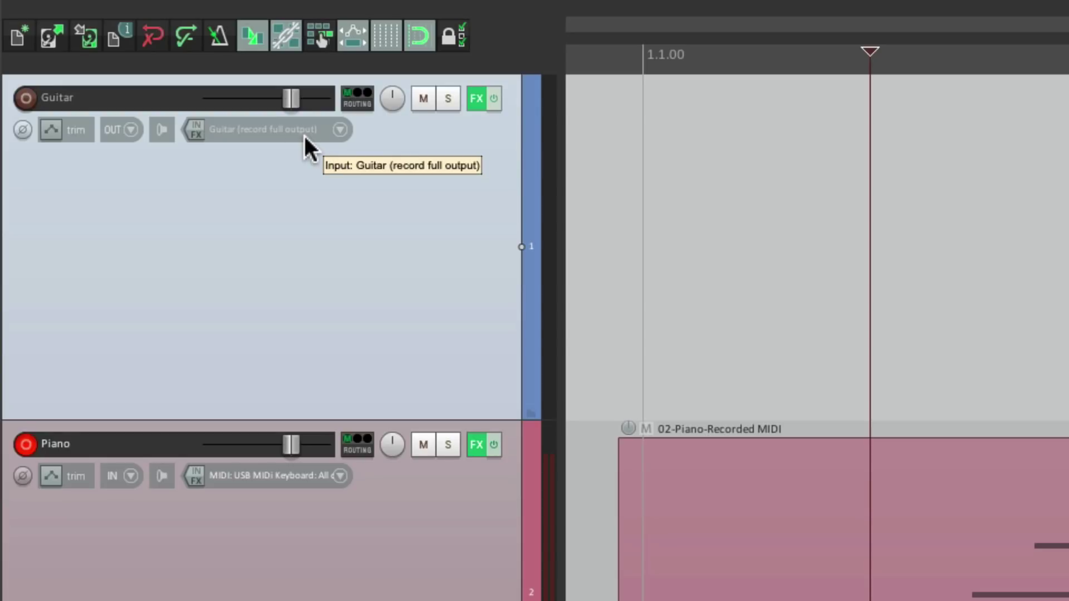
{"action": "left_click", "coordinate": [135, 128]}
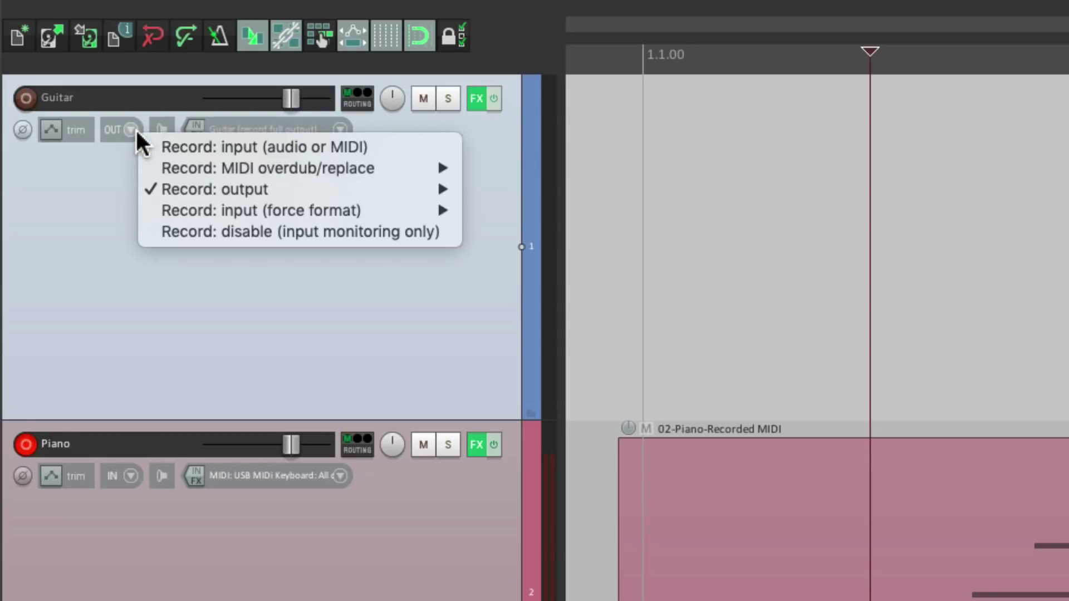
{"action": "left_click", "coordinate": [155, 230]}
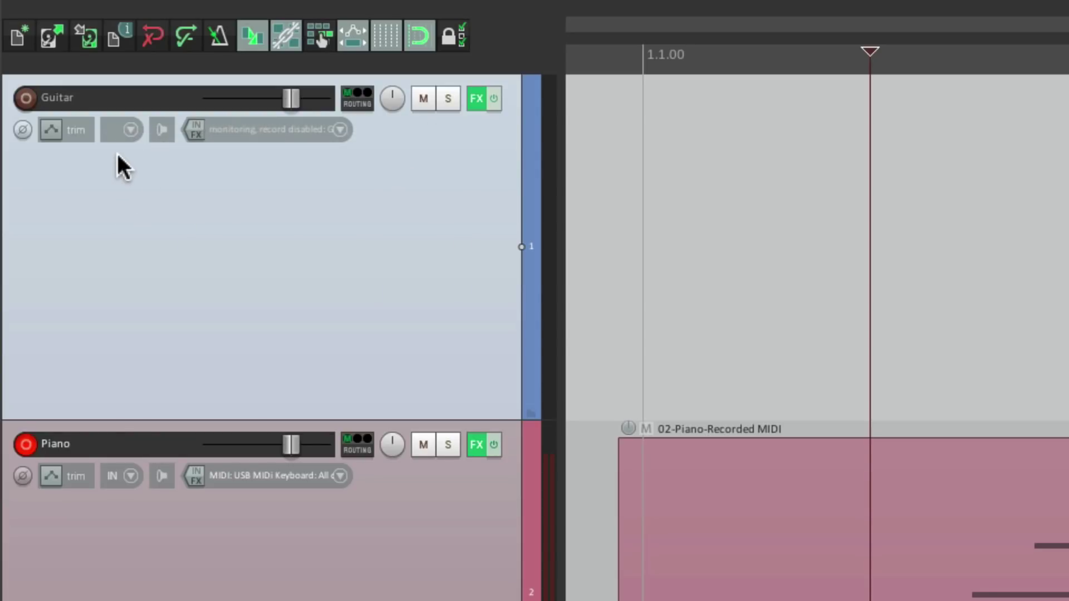